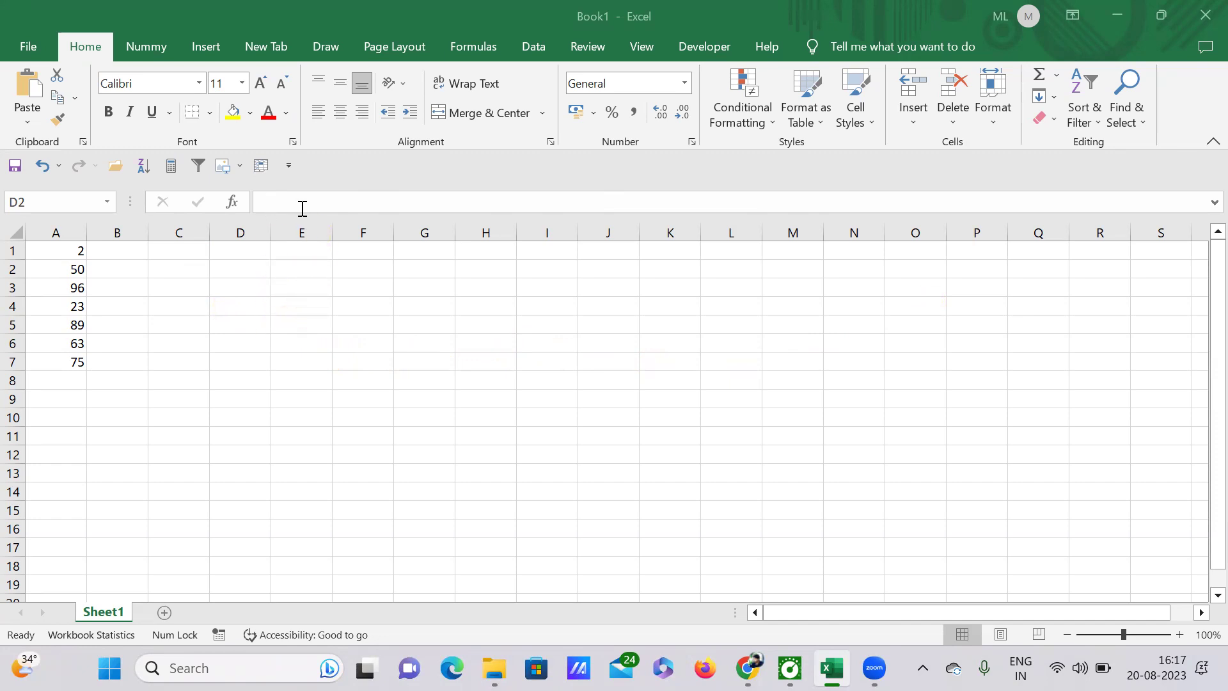
Step: Enter the formula =SUM(A1:A4) in cell E3
click(289, 289)
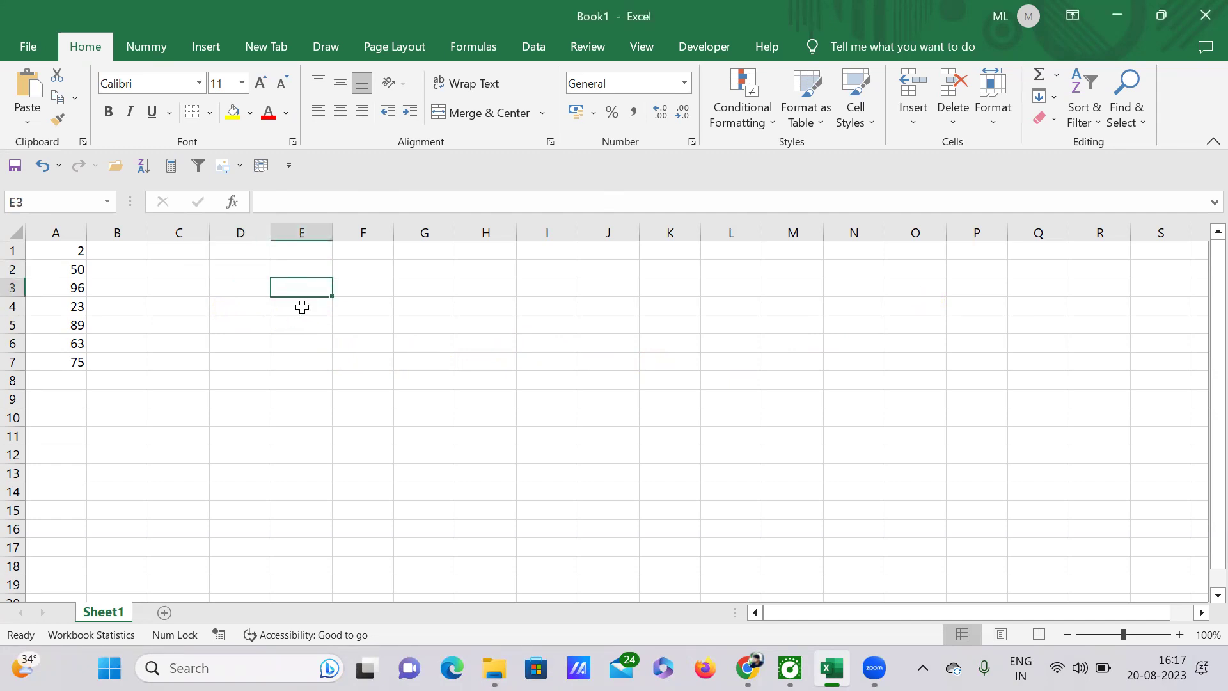
text(=)
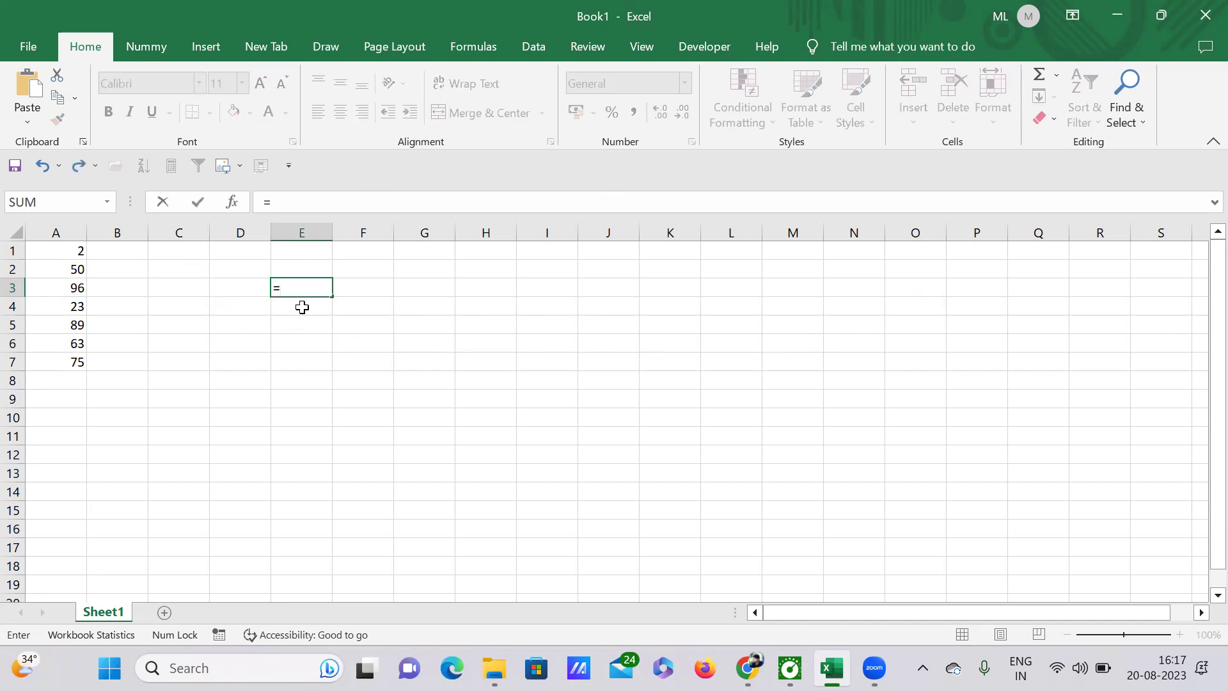
text(sum)
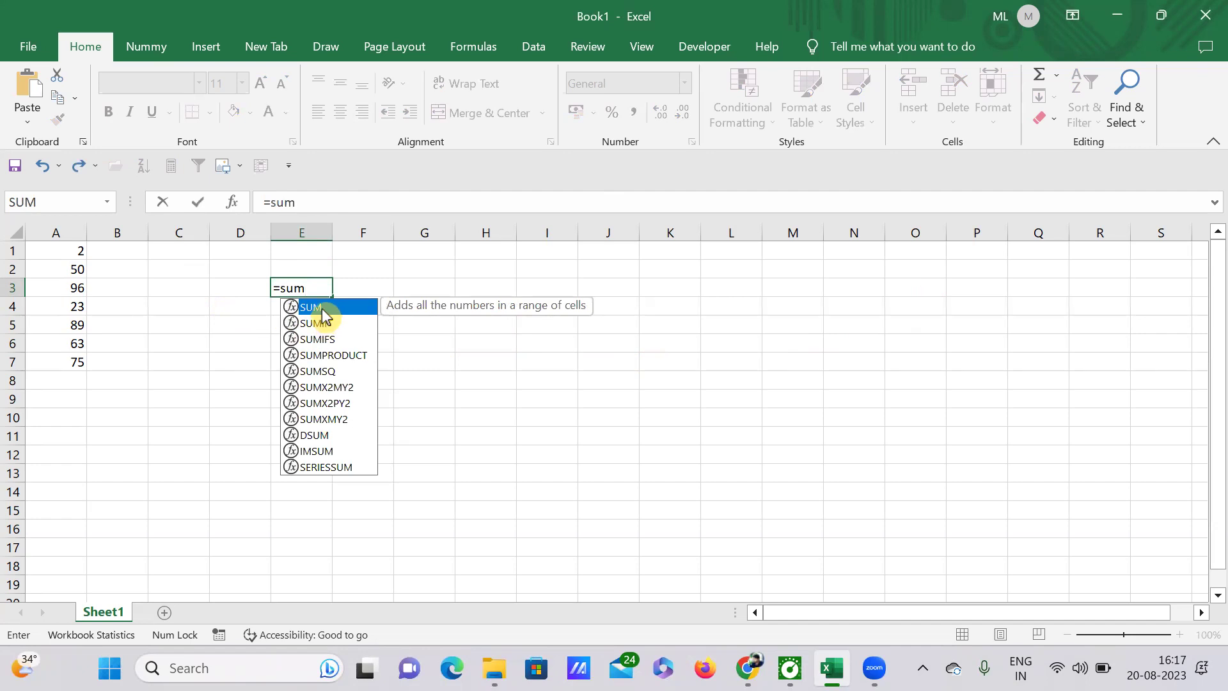
double_click(321, 308)
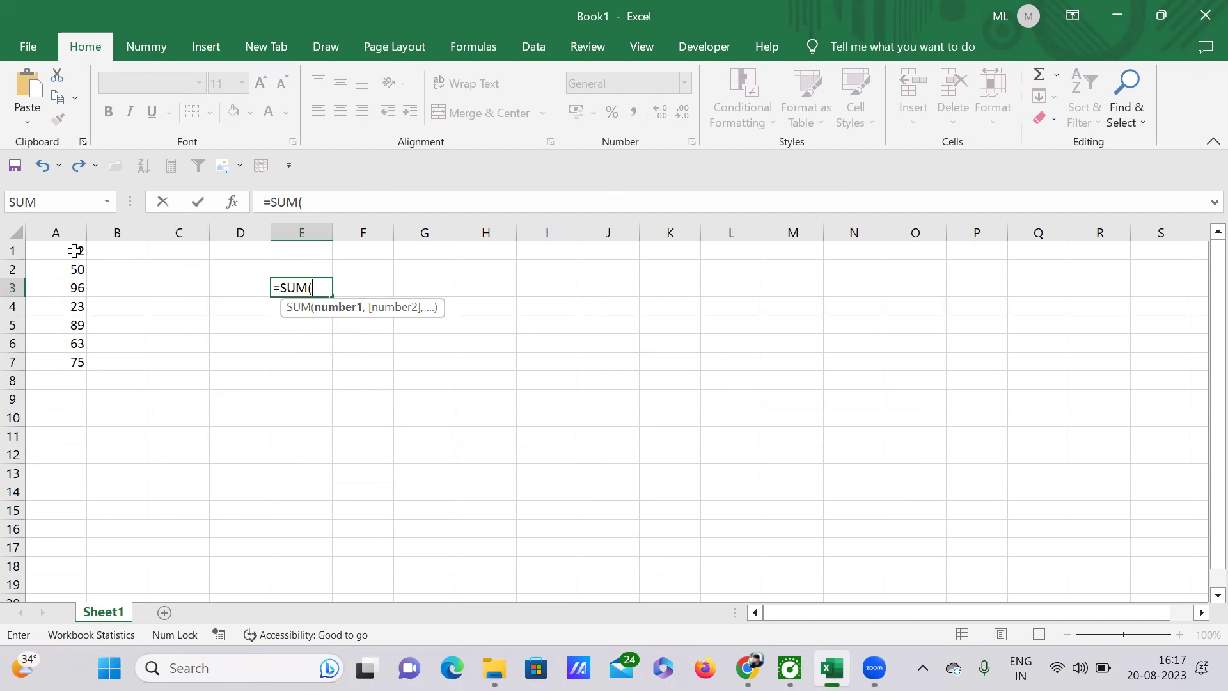
drag(75, 251, 75, 306)
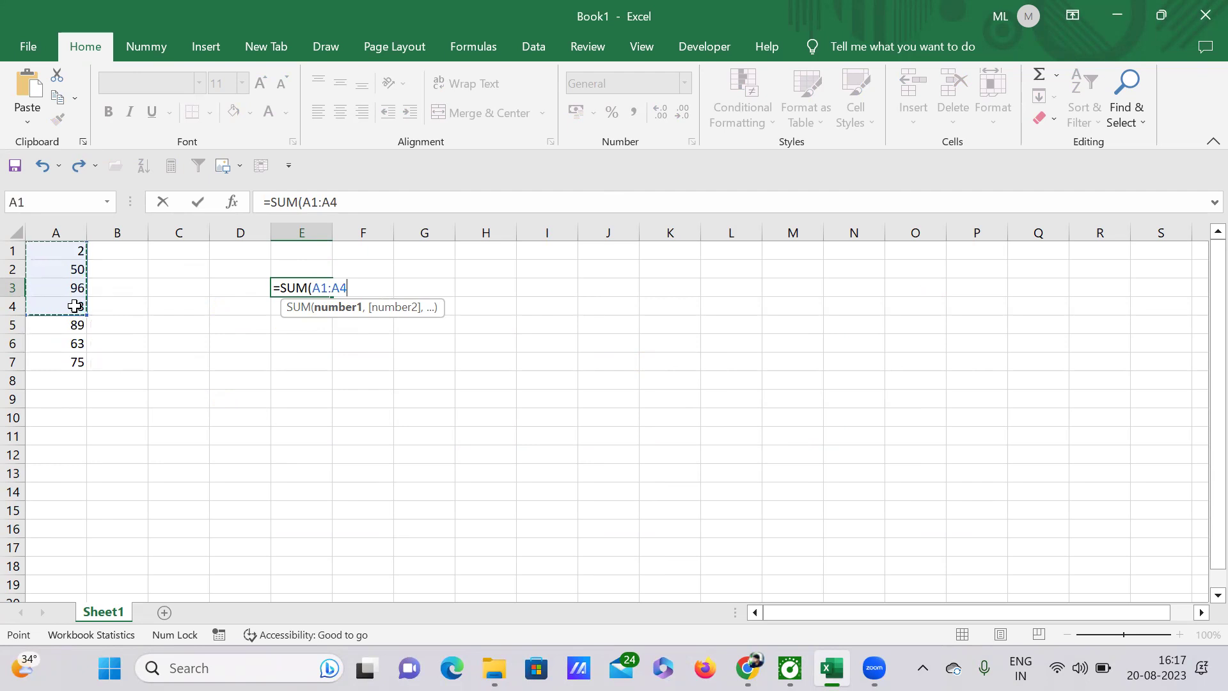
text())
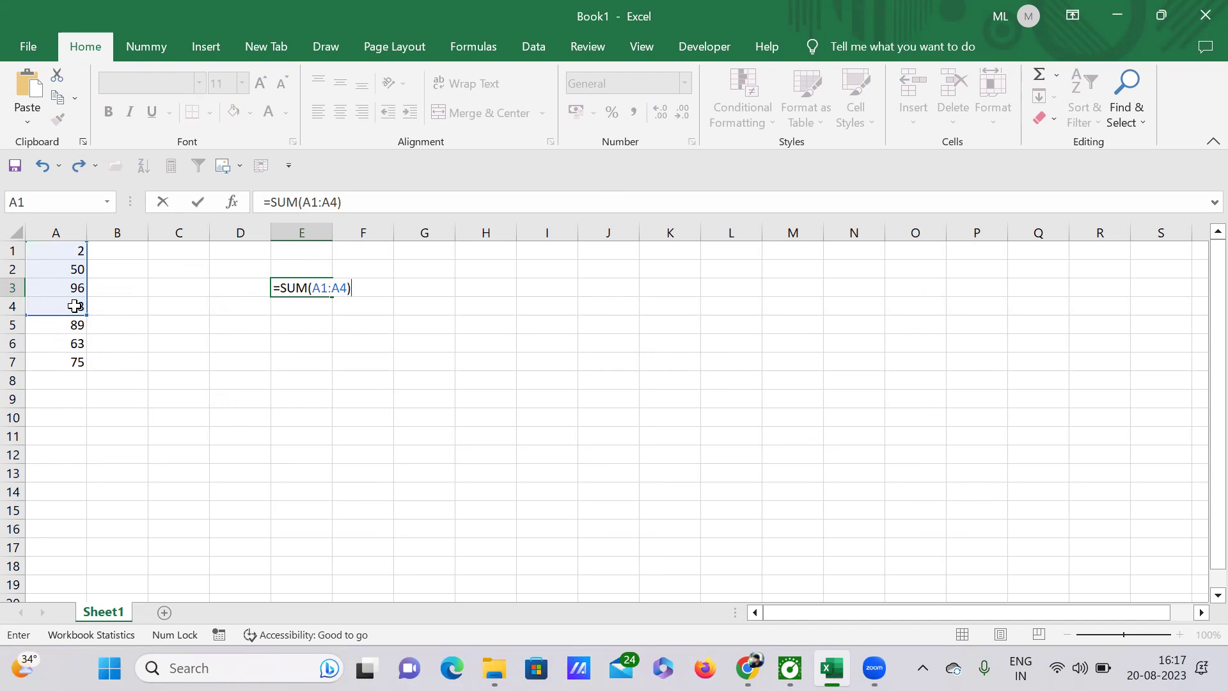
key(Return)
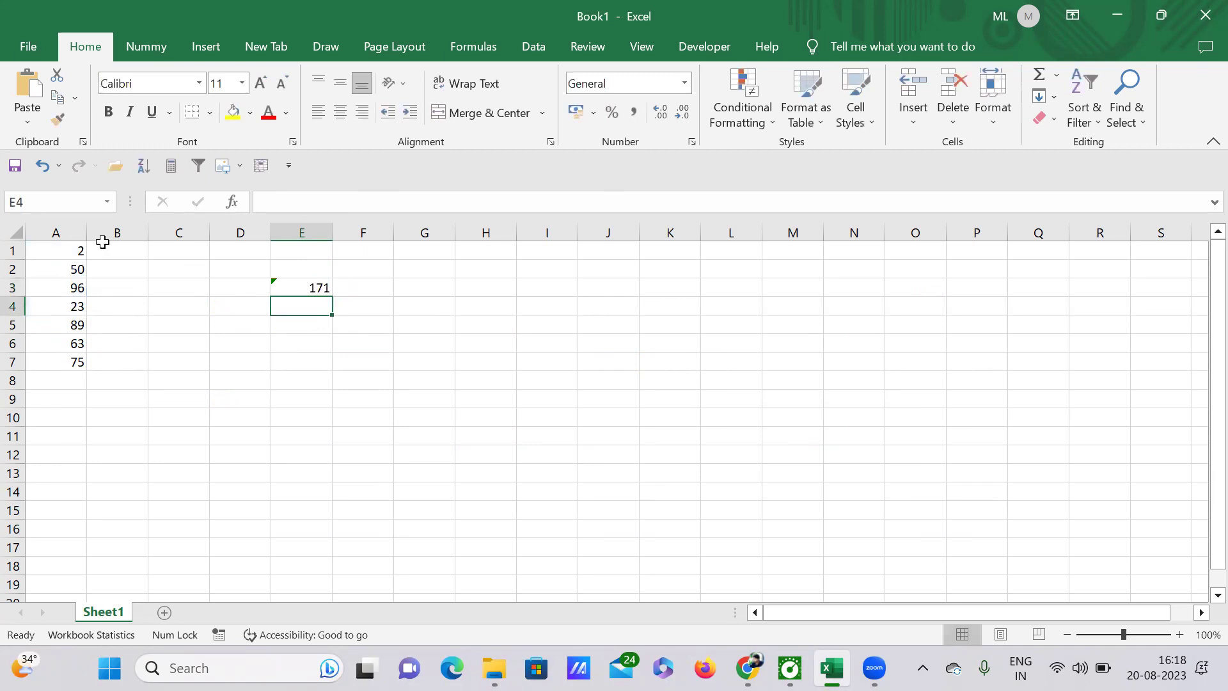
Step: Review the SUM formula in cell E3 against the source numbers in A1:A4
click(308, 289)
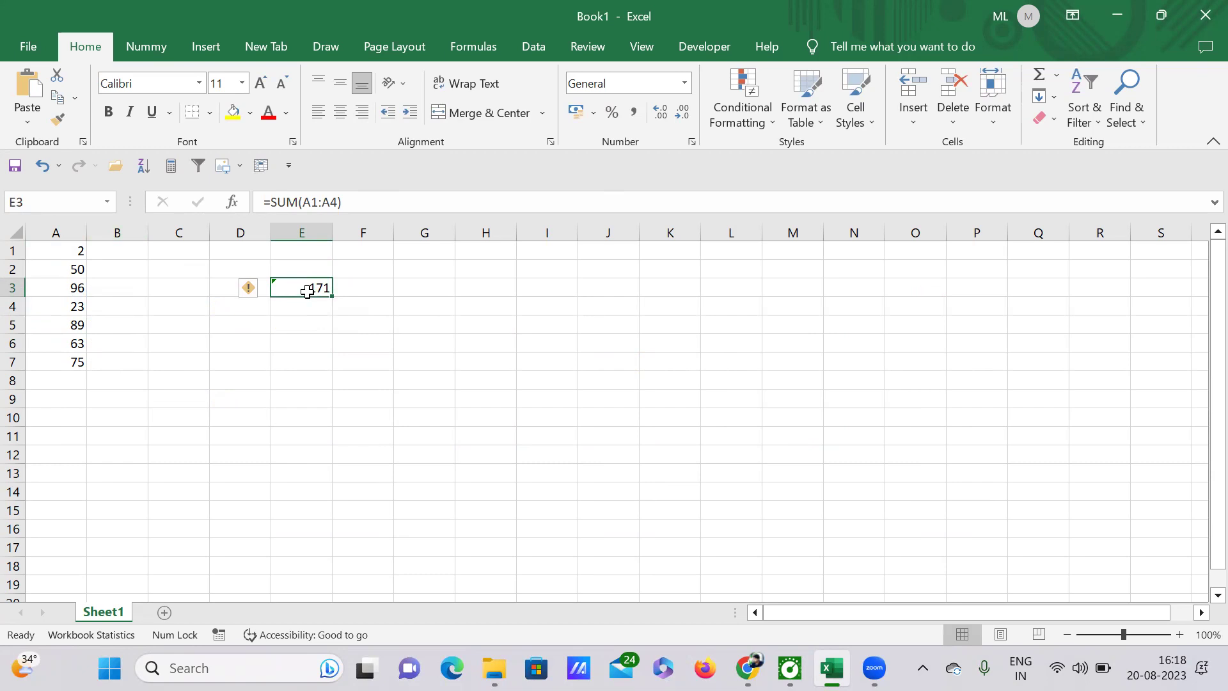
click(74, 250)
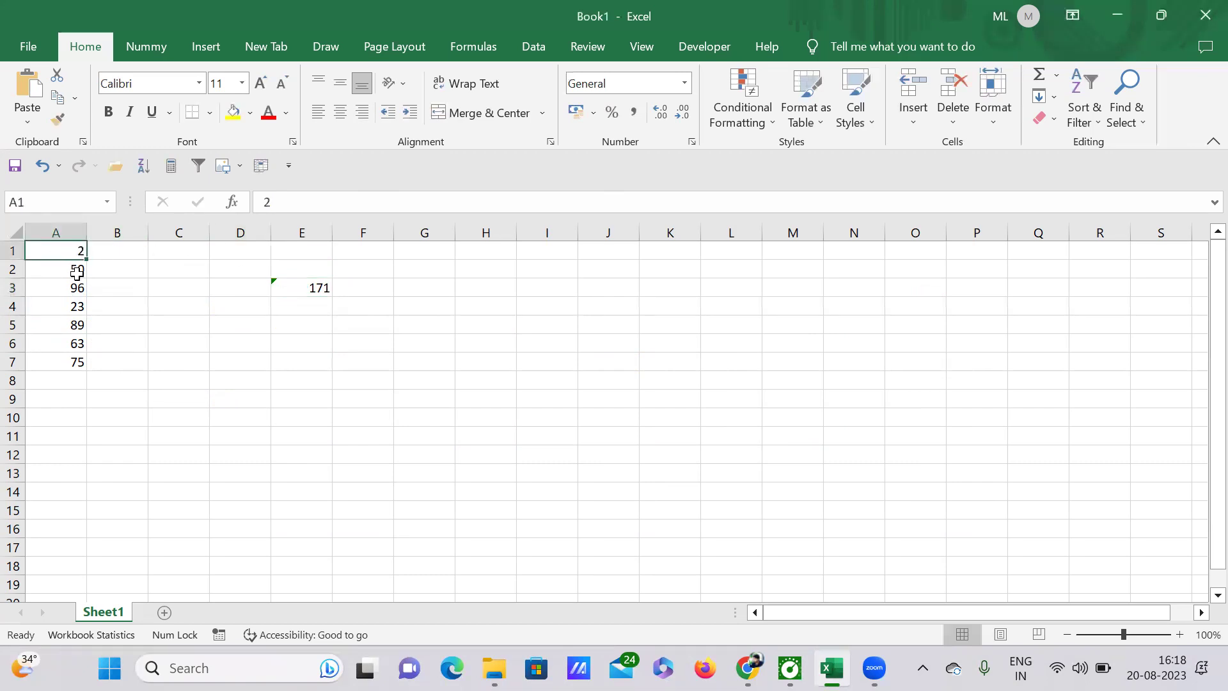
click(77, 268)
click(75, 288)
drag(75, 306, 75, 325)
drag(69, 249, 67, 305)
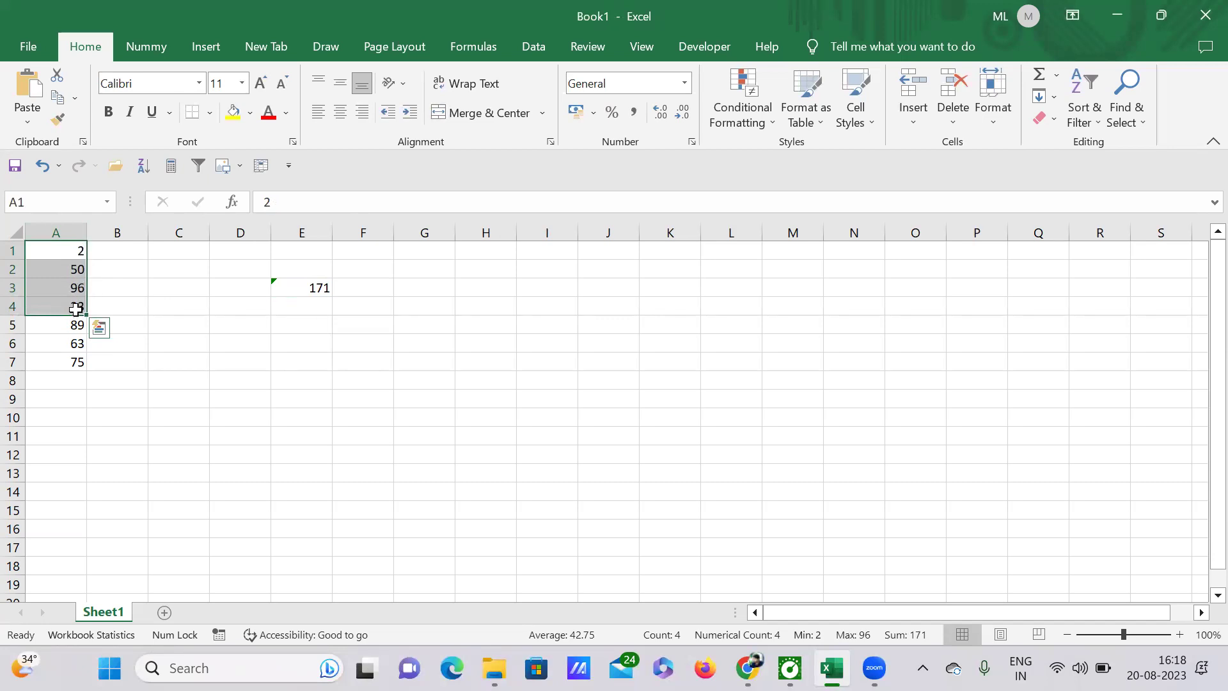
click(315, 285)
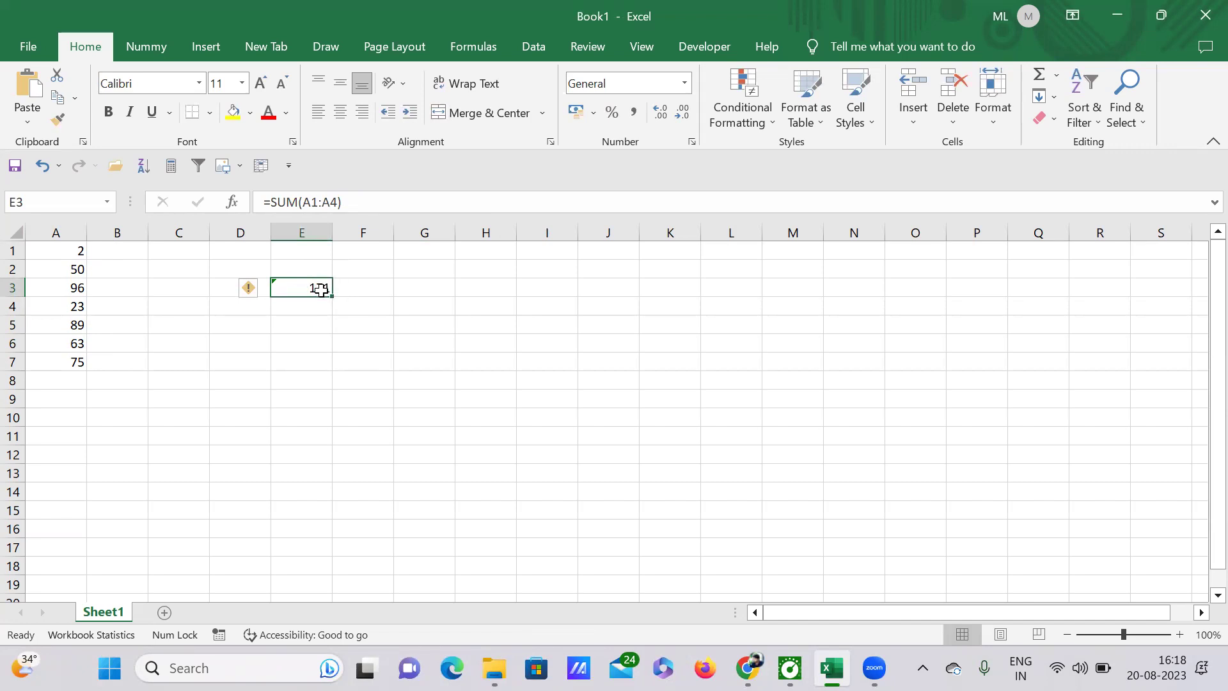
click(318, 328)
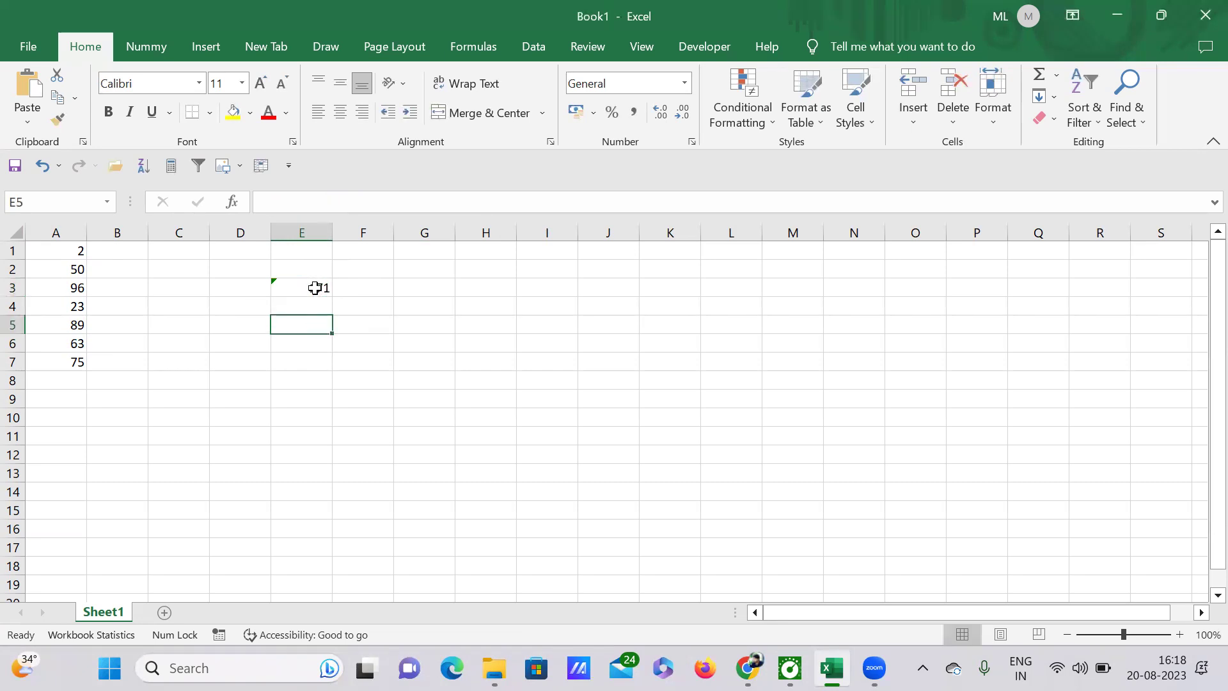
click(315, 288)
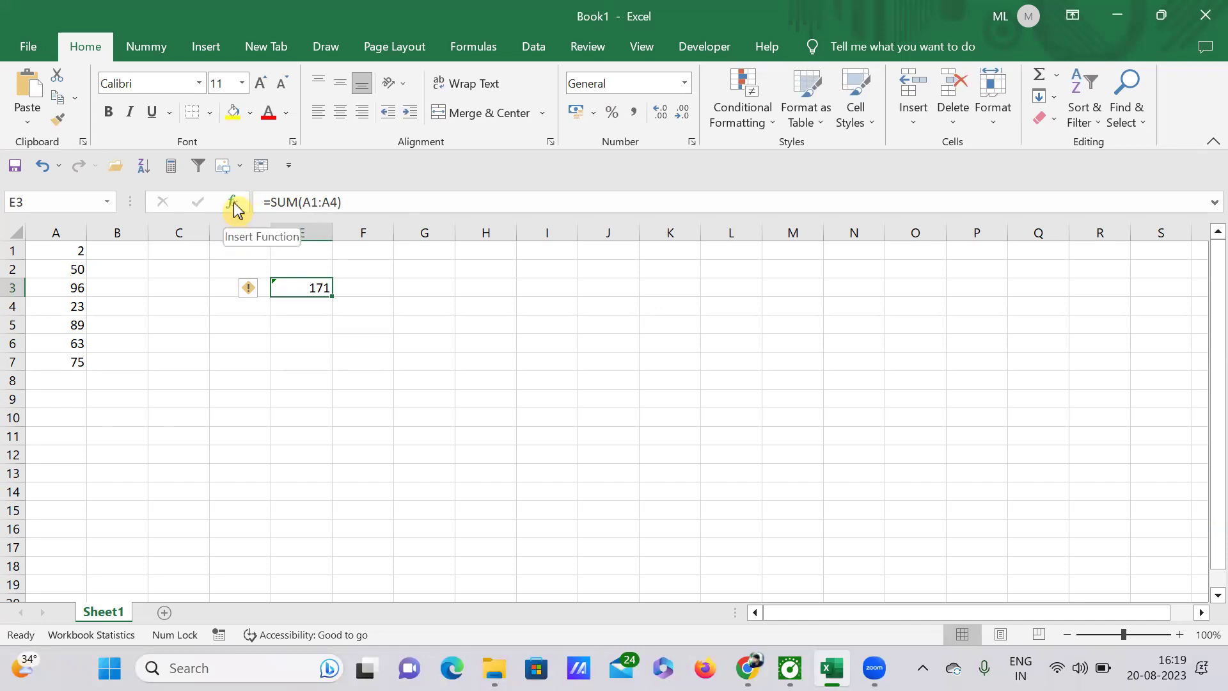
click(325, 381)
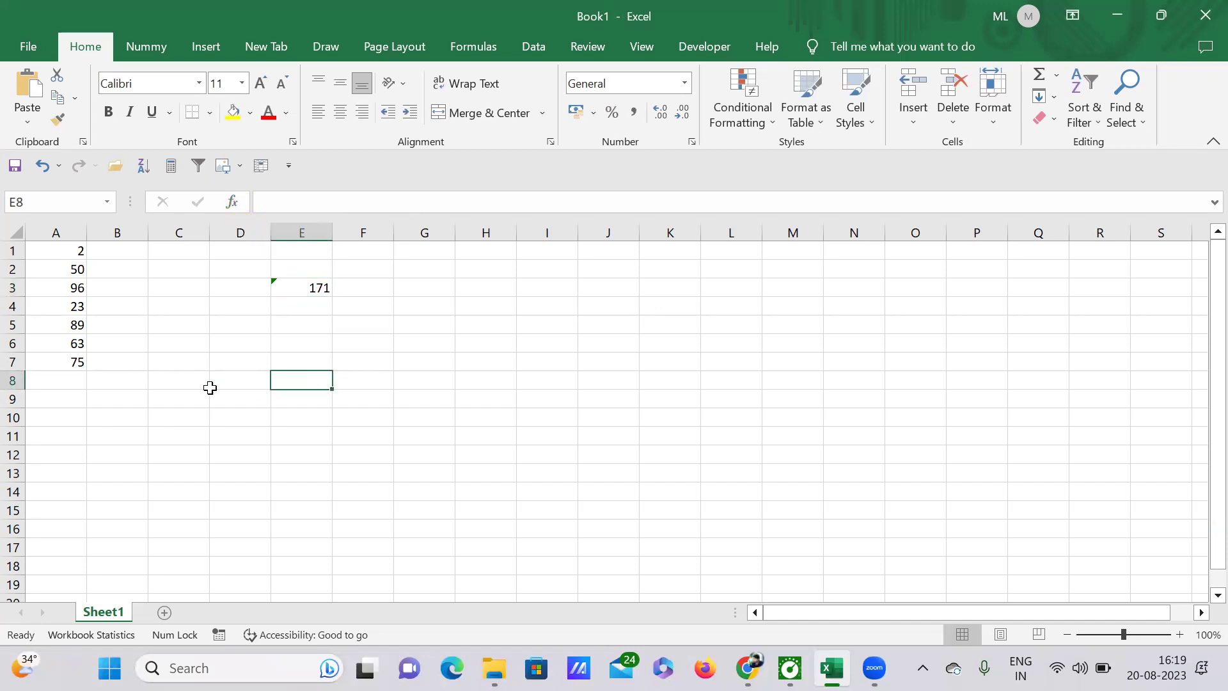
Step: Insert the MAX function in cell C8 through the Insert Function dialog, with A1:A7 as its Number1 argument
click(187, 380)
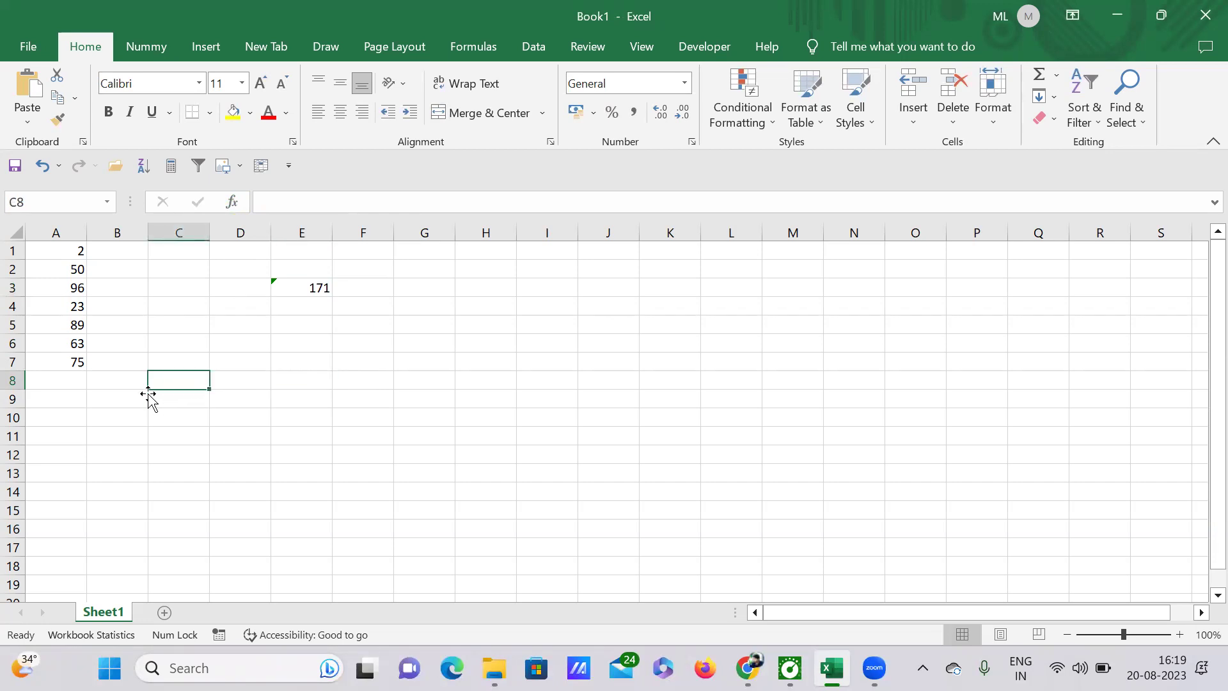
click(233, 203)
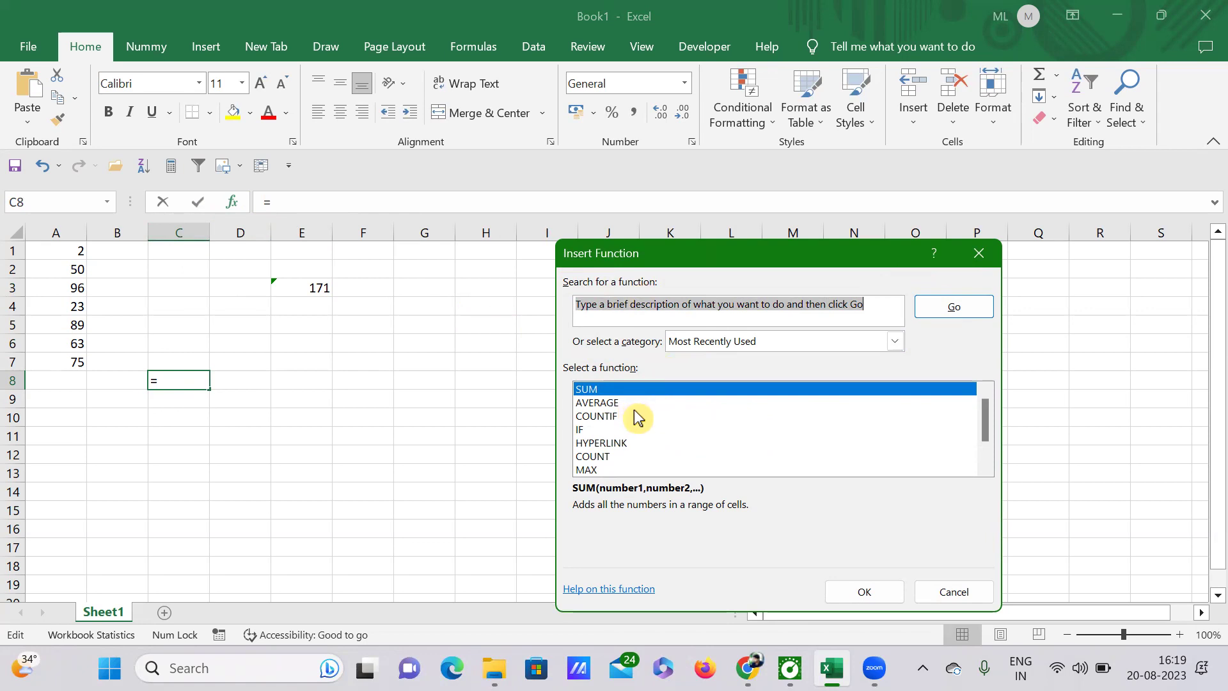
scroll(638, 417, down, 1)
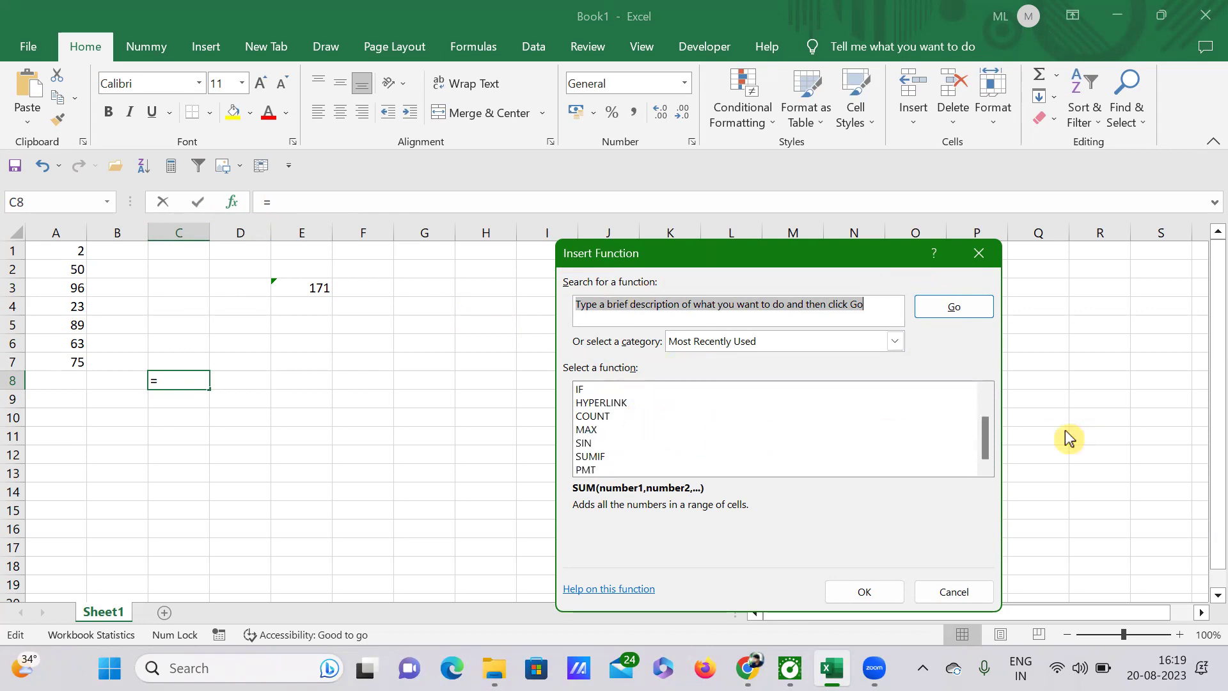
mouse_move(984, 446)
mouse_down()
mouse_move(985, 405)
mouse_move(981, 452)
mouse_up()
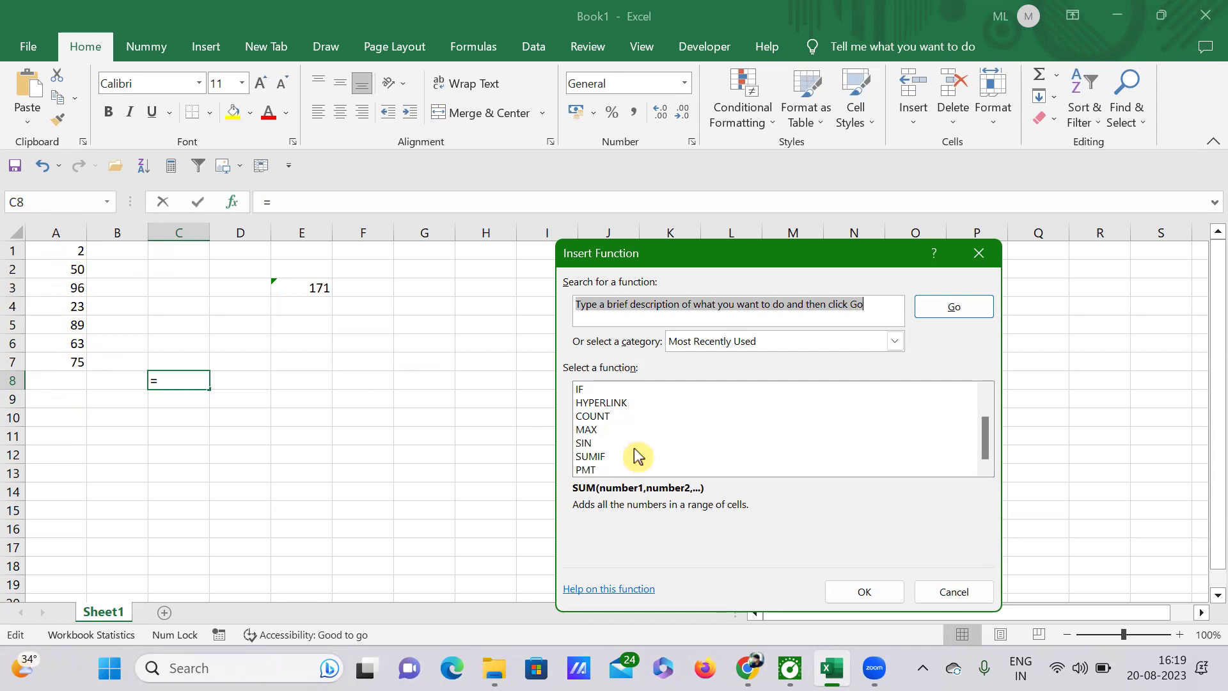
click(591, 429)
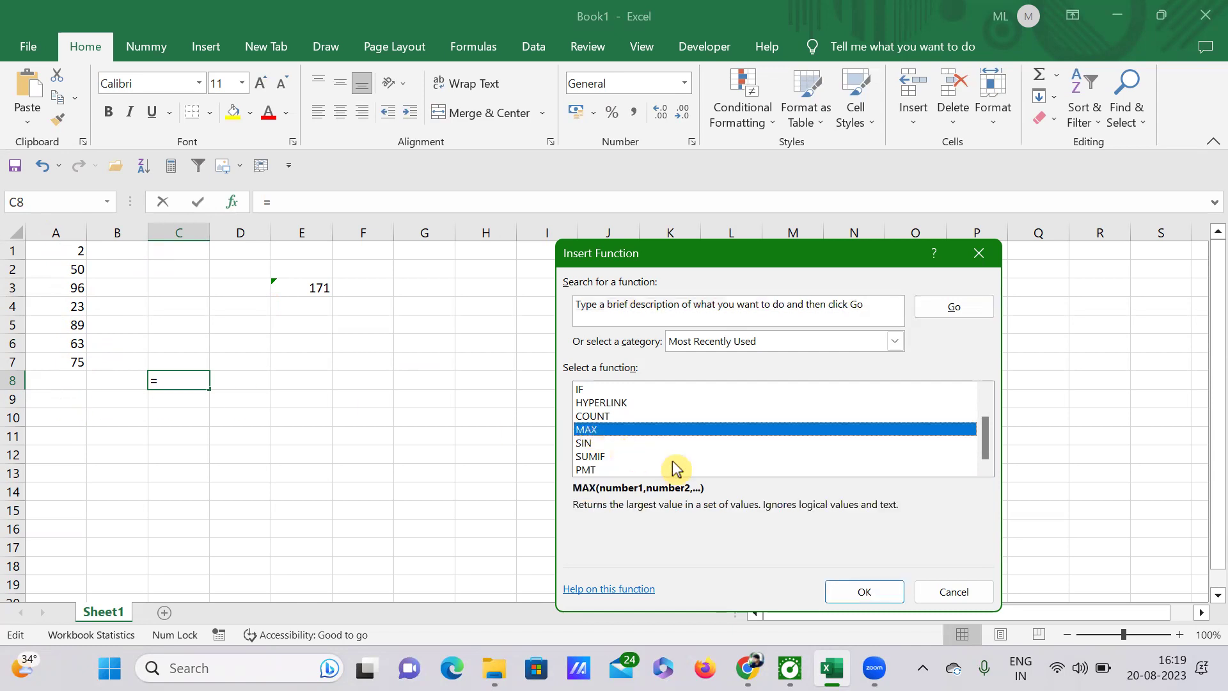
click(866, 591)
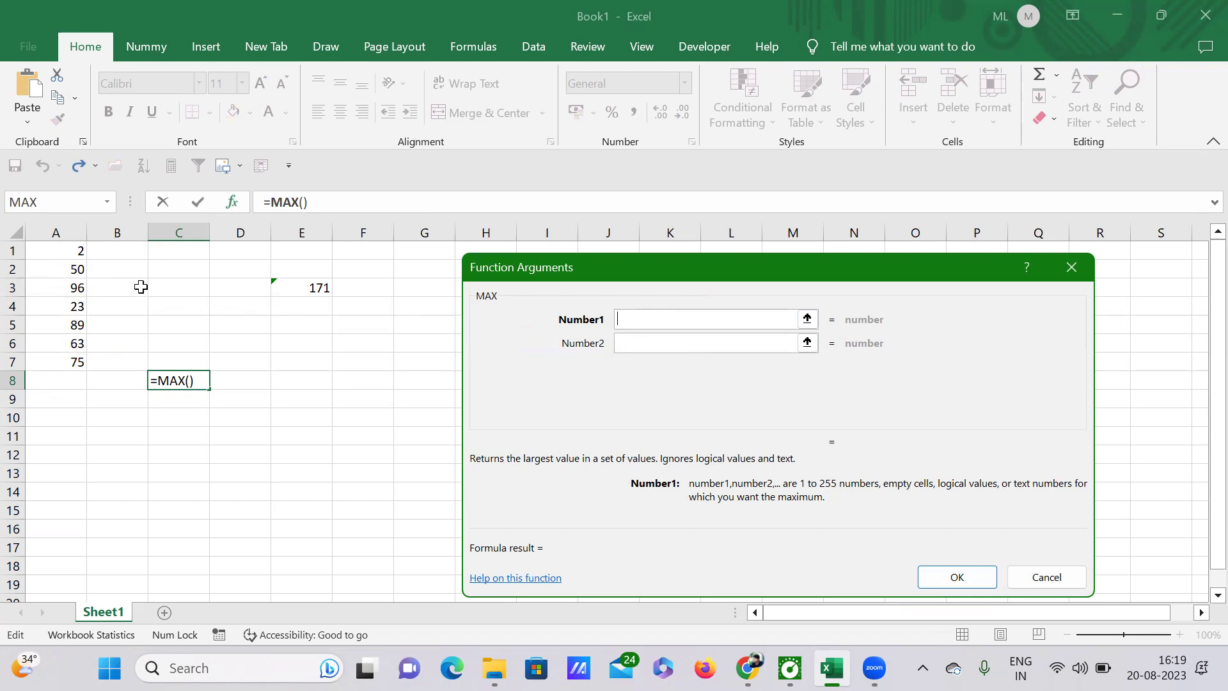
drag(71, 249, 93, 356)
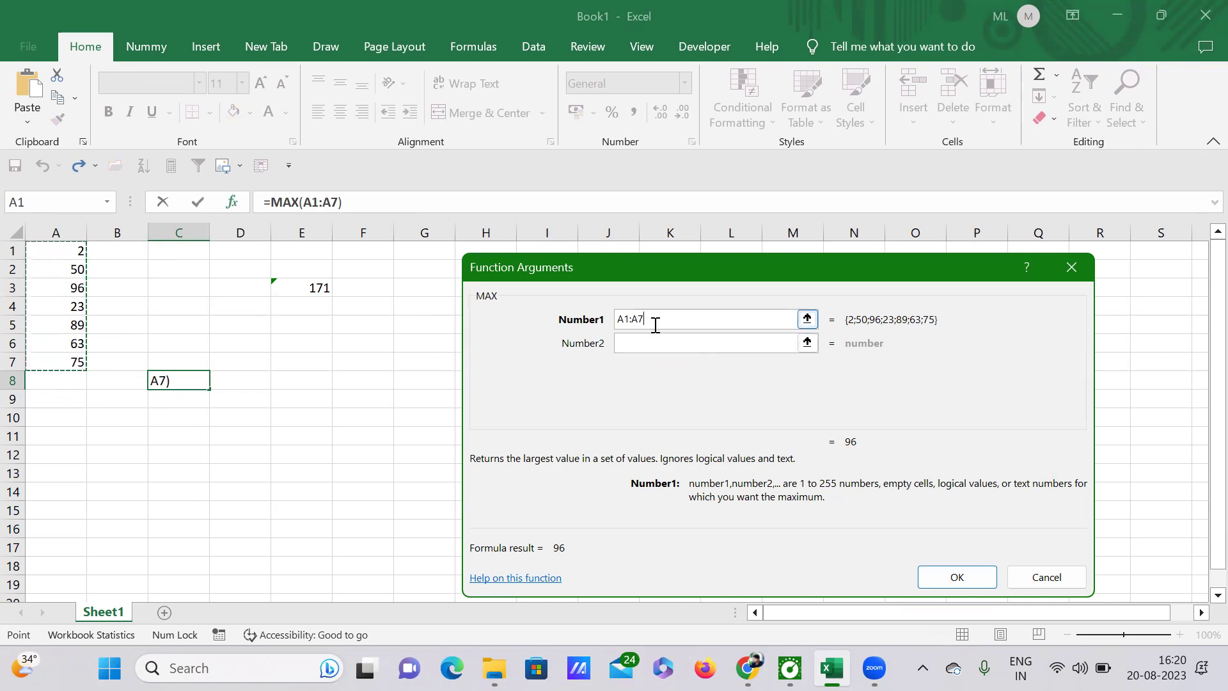
key(Tab)
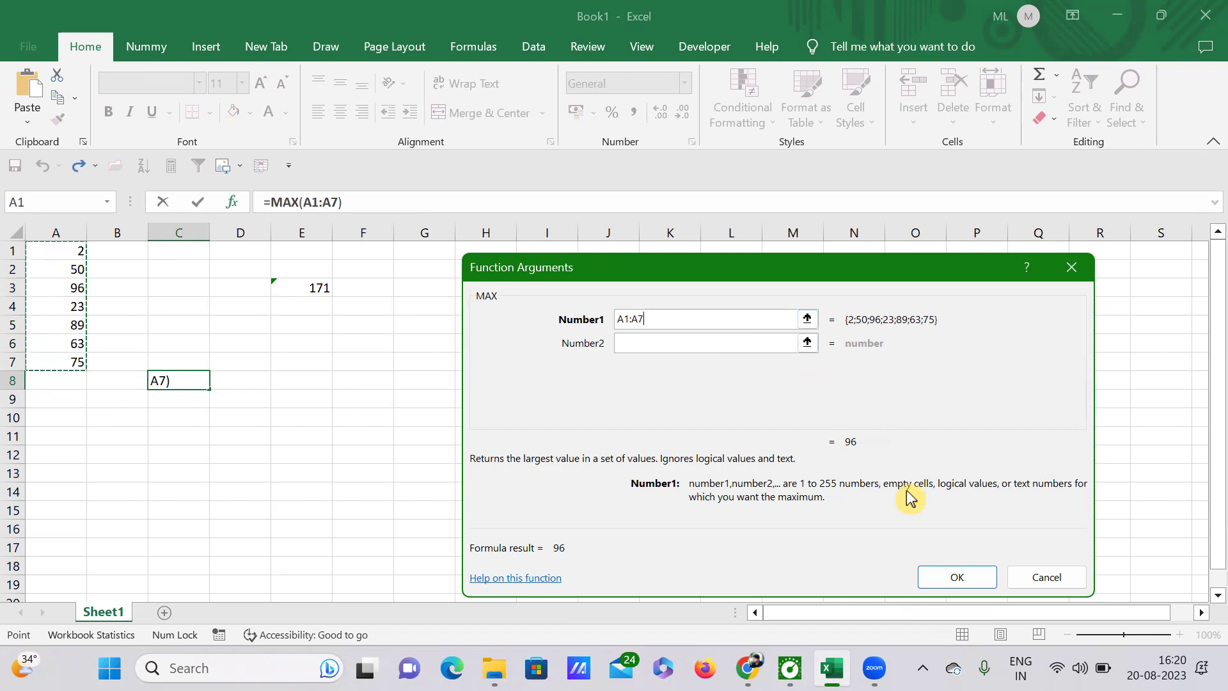
click(964, 581)
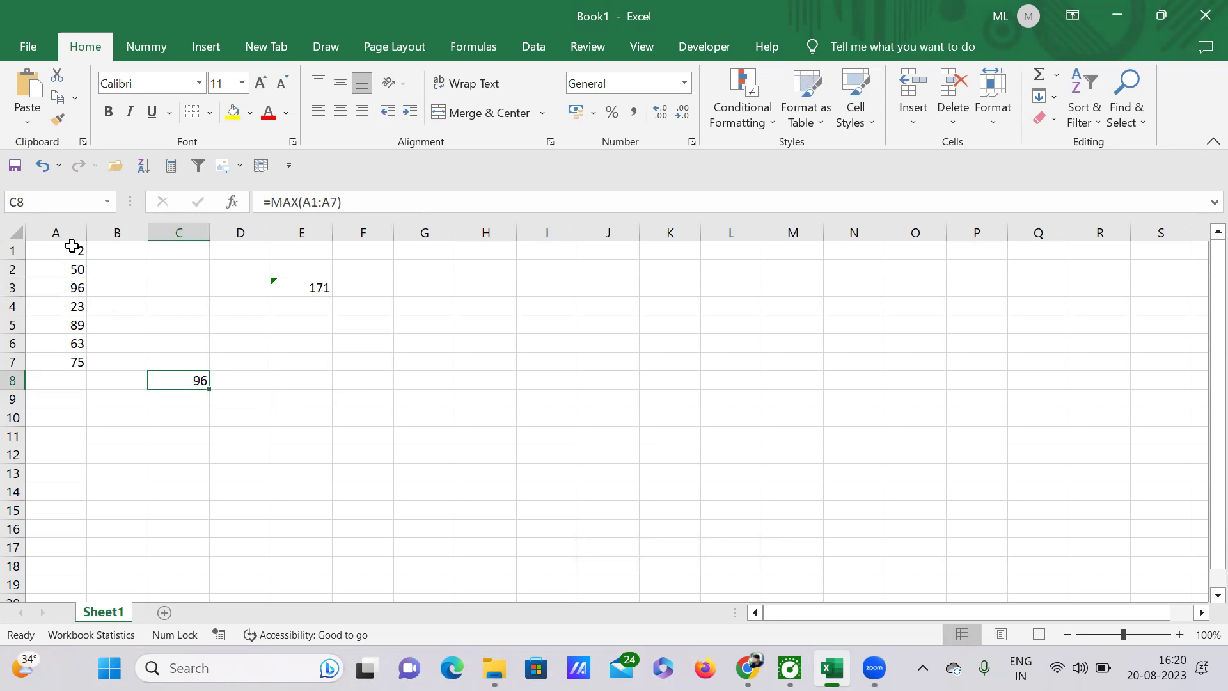
Step: Compare the numbers in A1:A7 with the MAX formula and its result in cell C8
drag(72, 249, 92, 351)
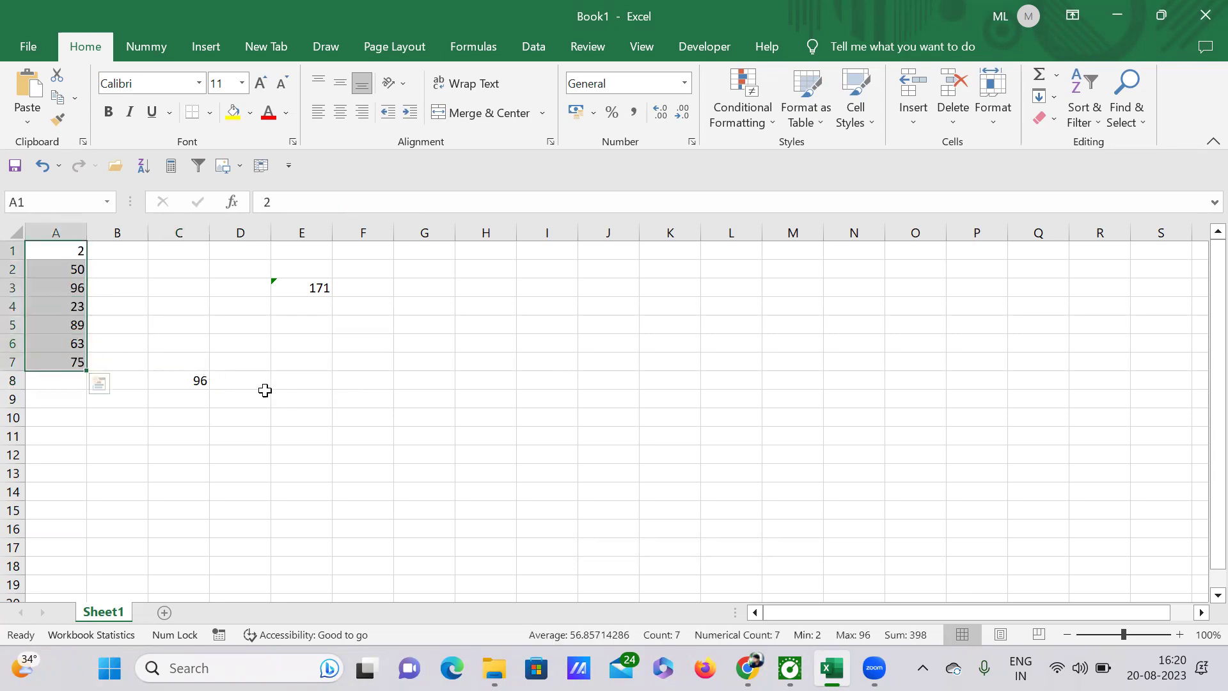
click(197, 381)
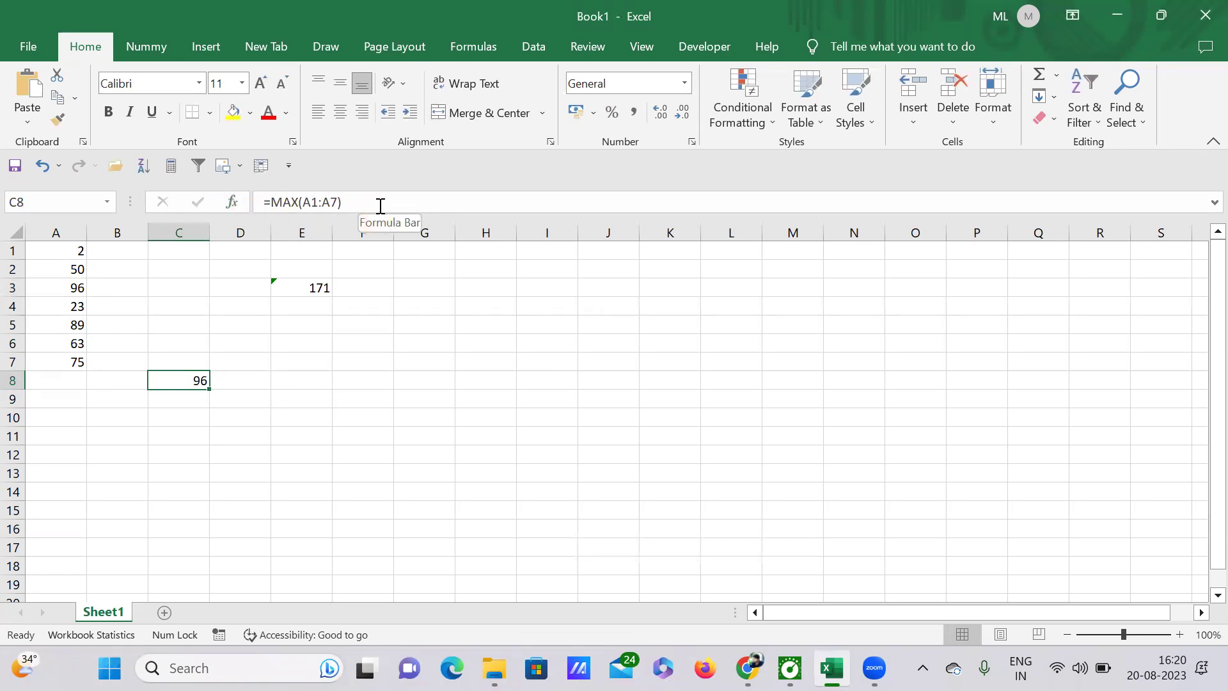
click(611, 377)
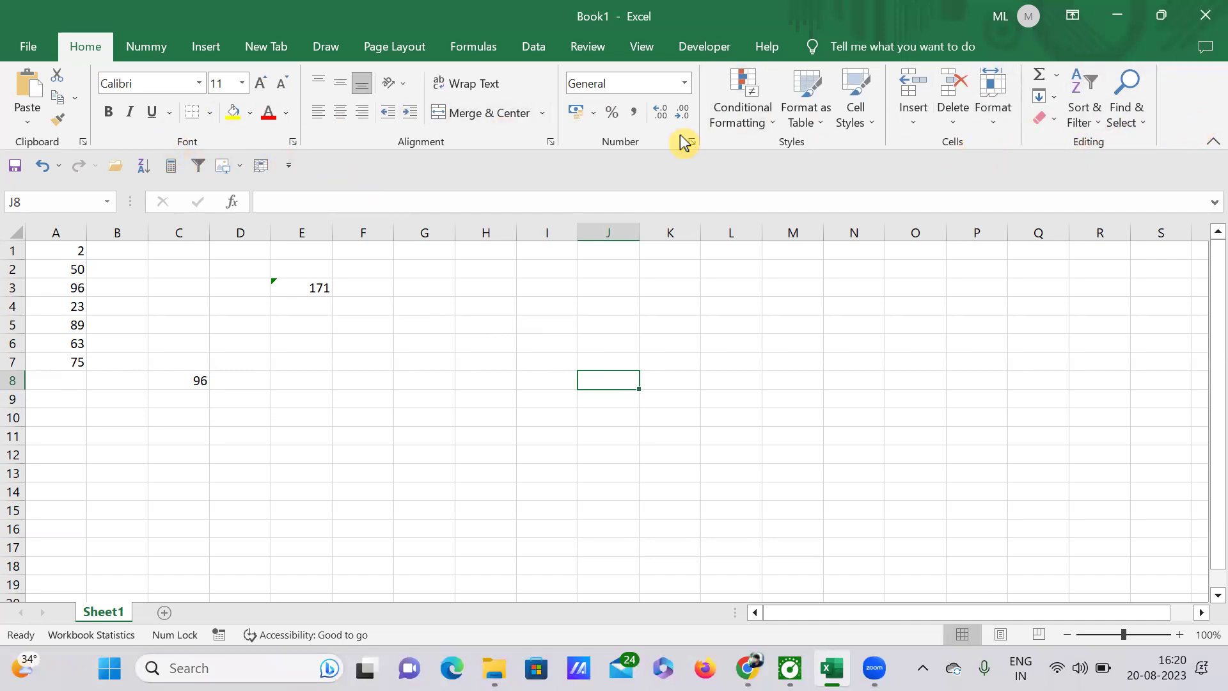
Step: Collapse the ribbon so that only its tab names show
click(108, 112)
right_click(336, 136)
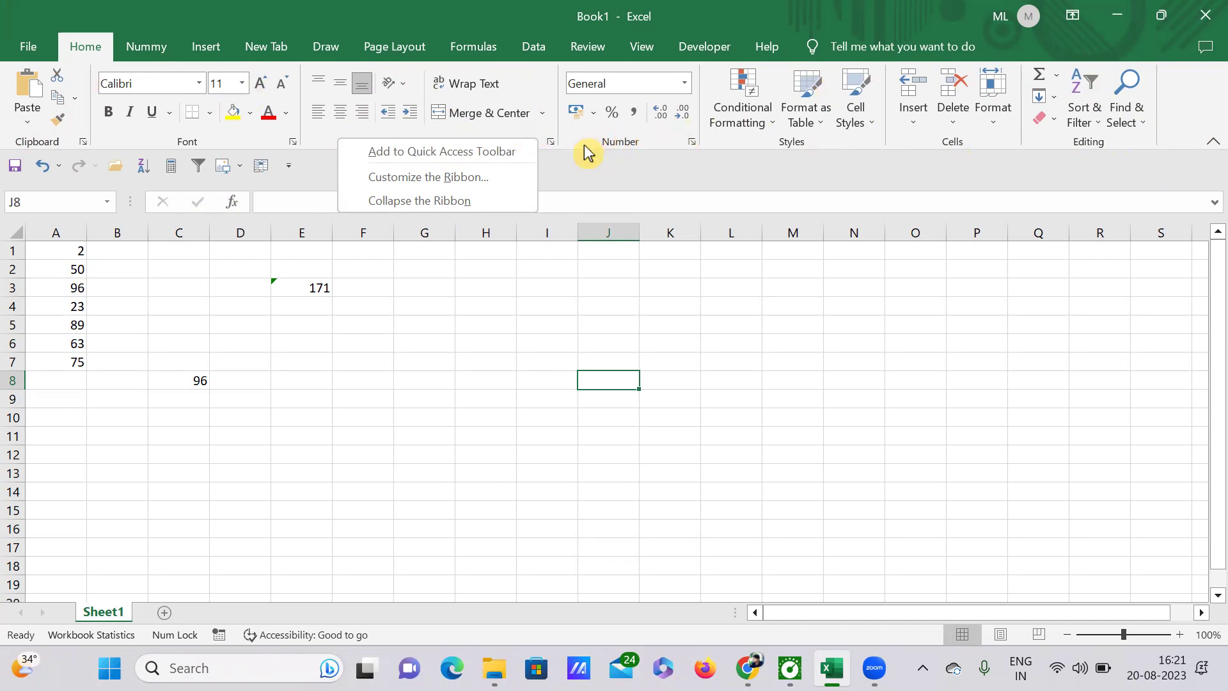
click(410, 200)
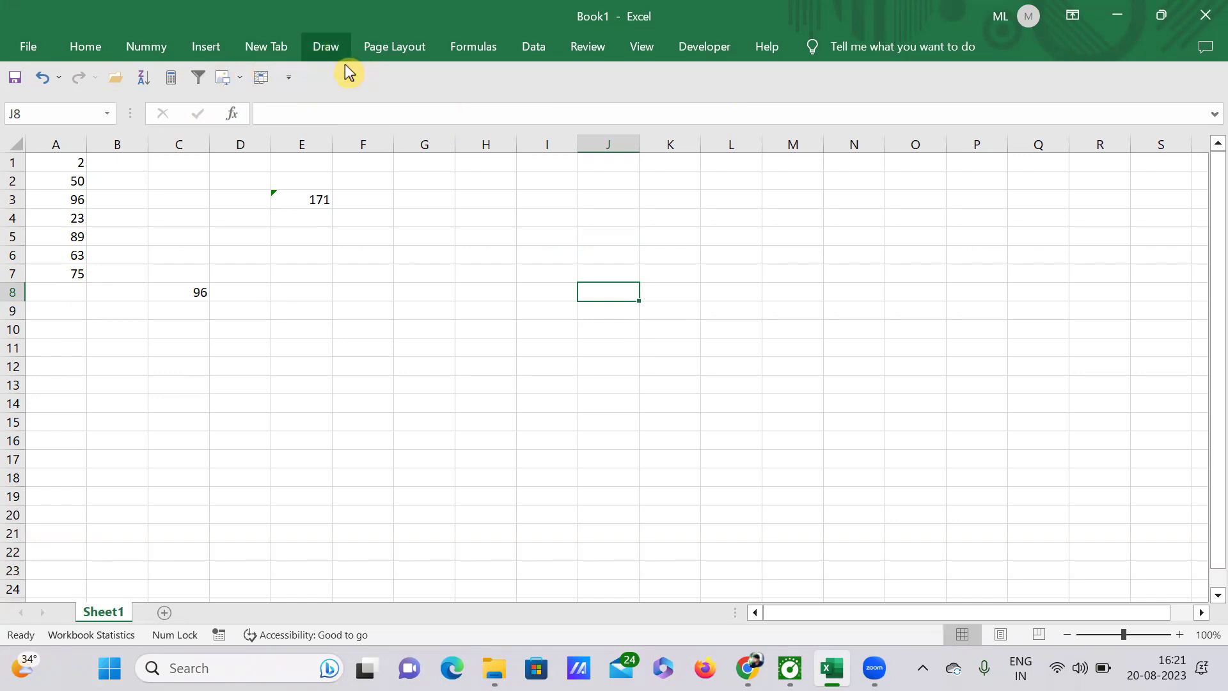
Step: Examine the page layout, formula and data commands one after another while the ribbon is collapsed
click(331, 50)
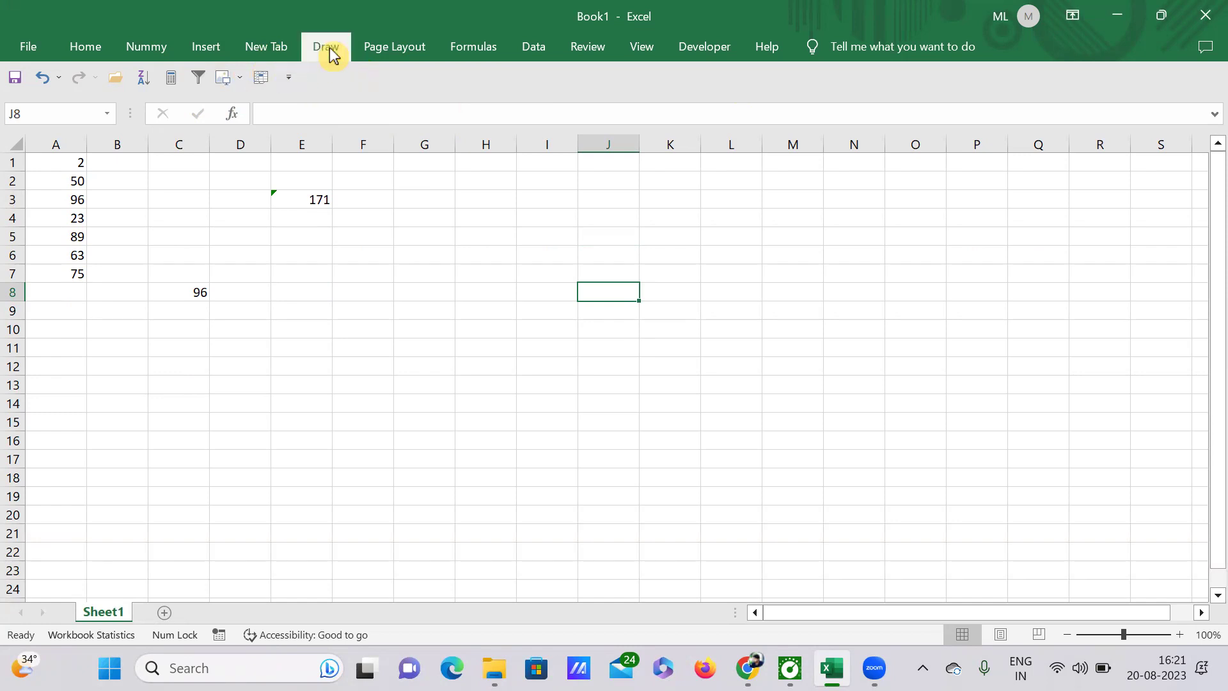
click(396, 46)
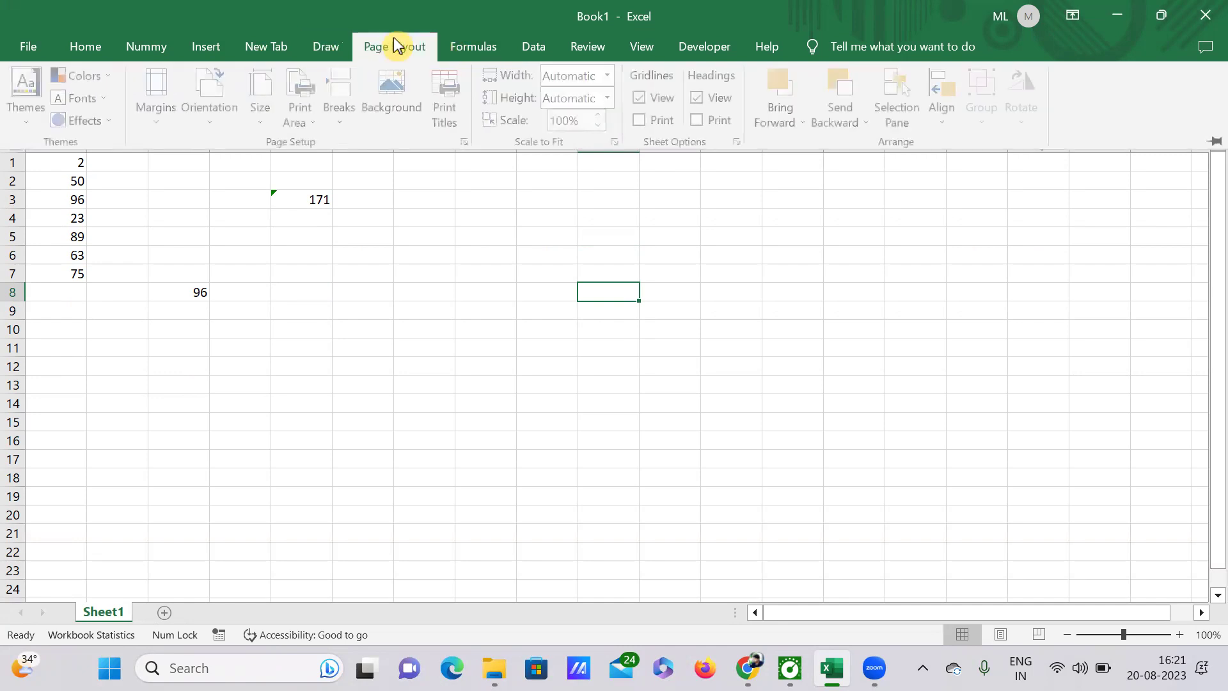
click(475, 49)
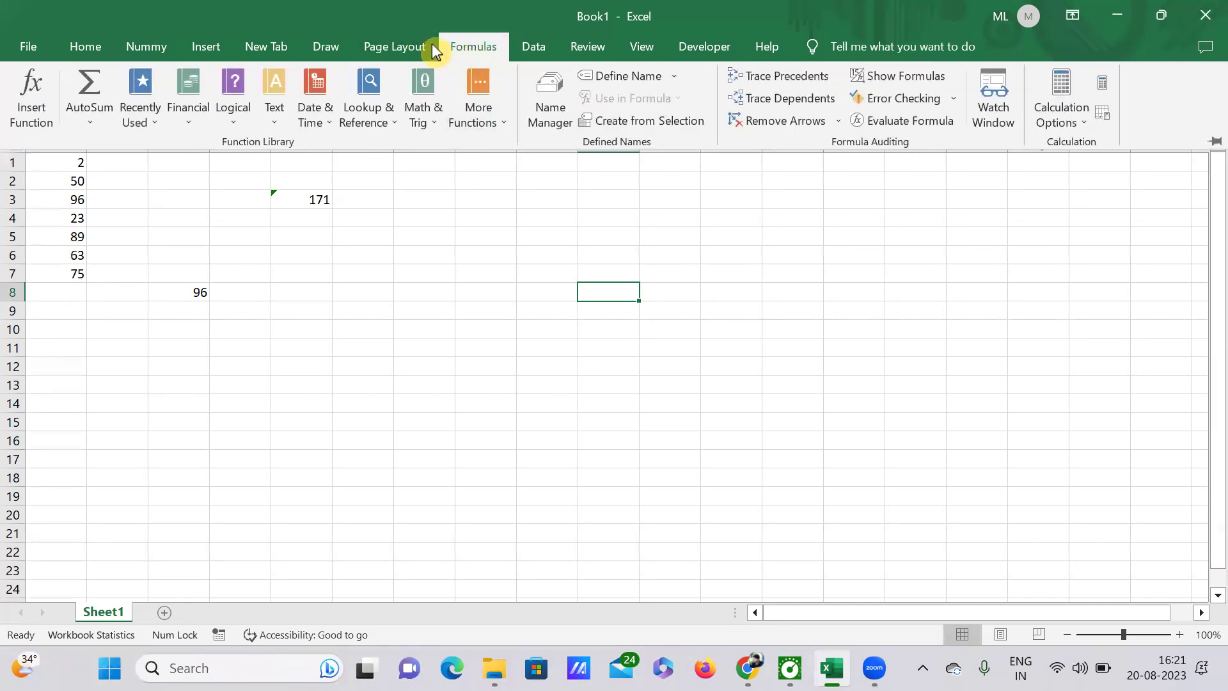
click(534, 48)
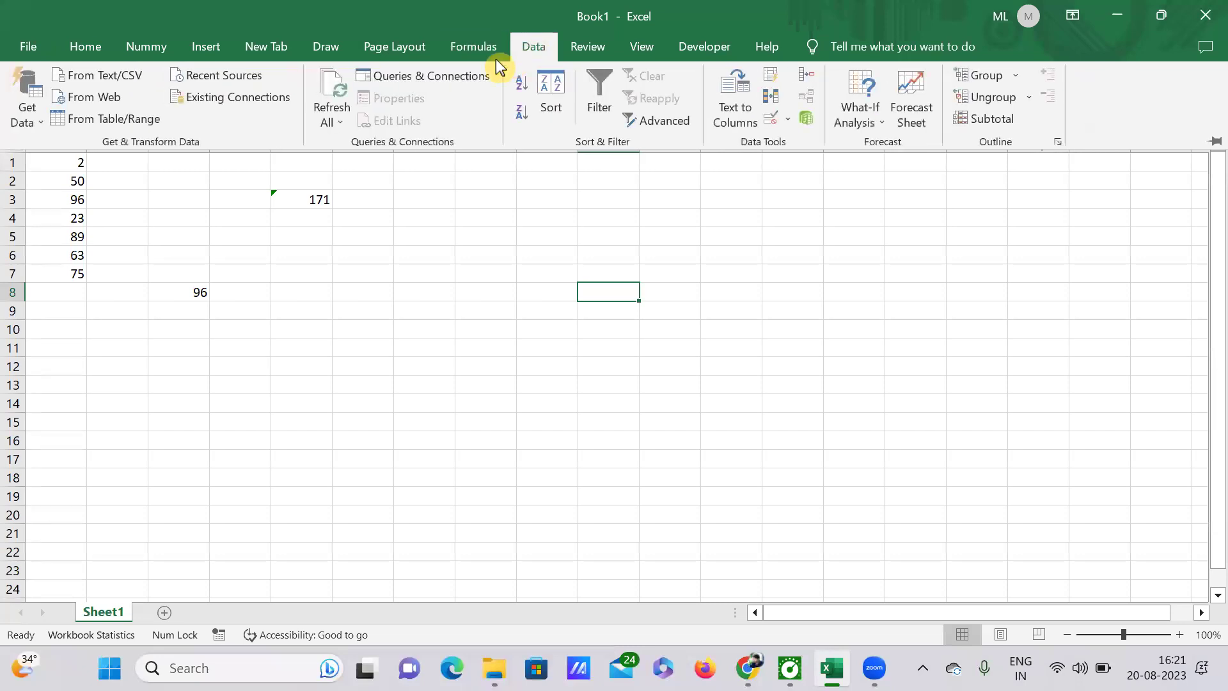
Step: Show the home commands and turn off ribbon collapsing to restore the full ribbon
click(87, 48)
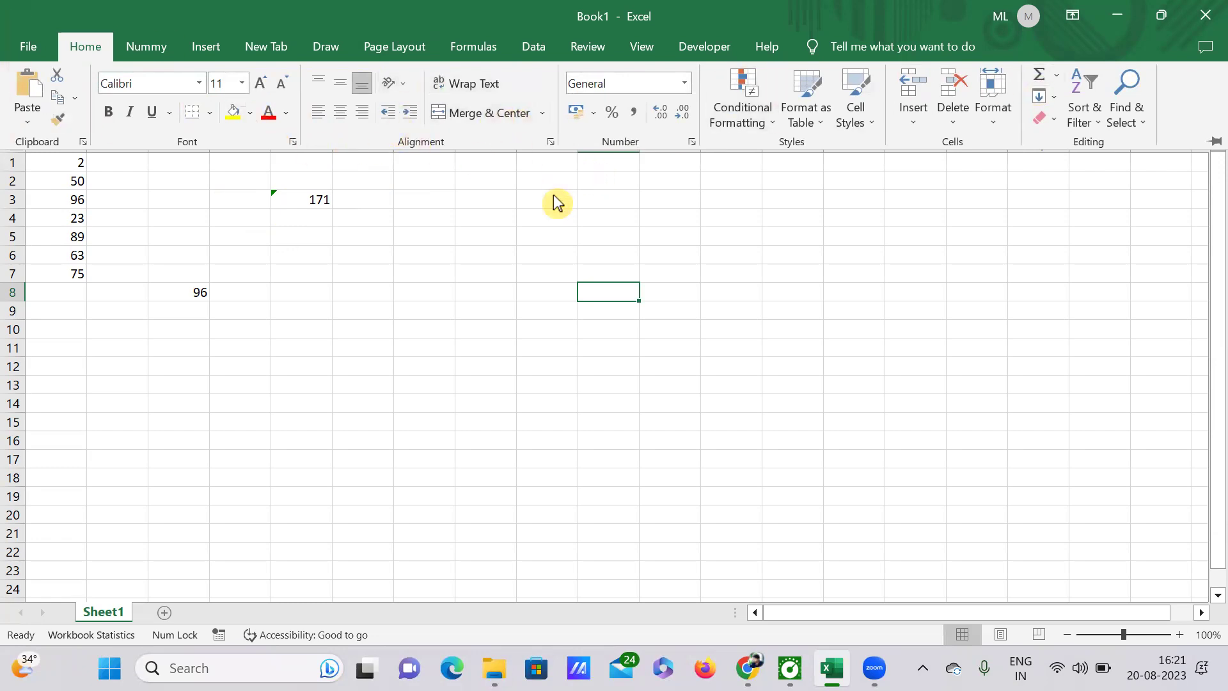
right_click(250, 135)
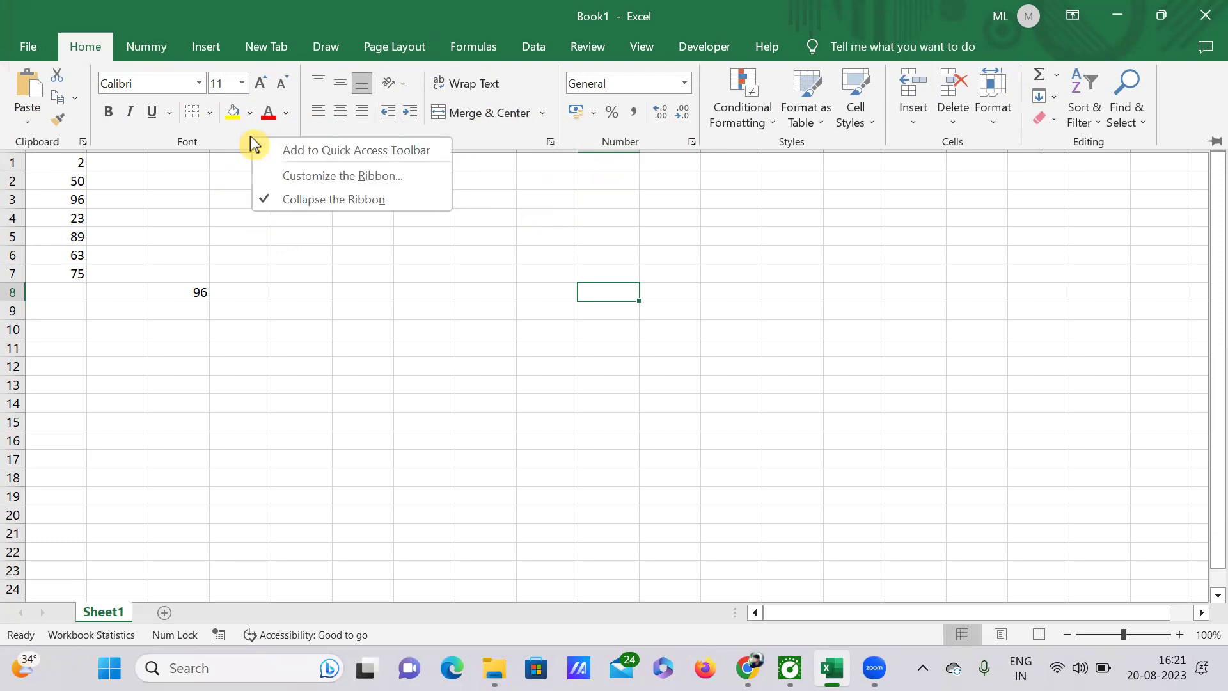
click(286, 200)
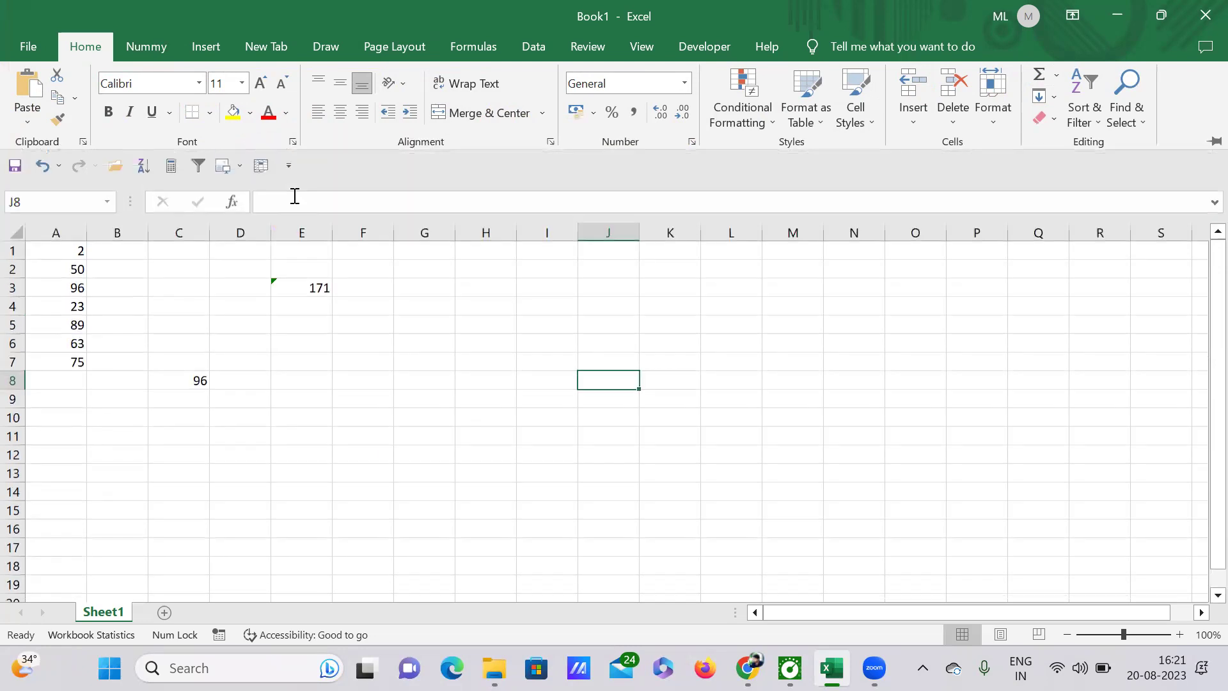
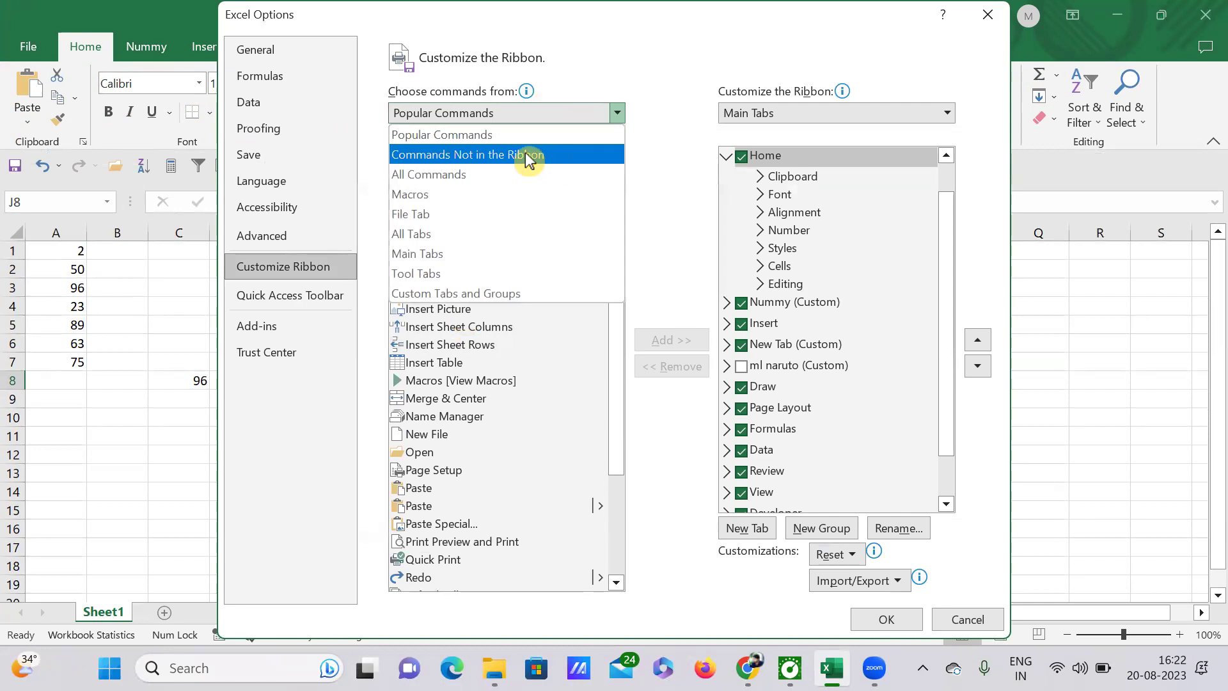
Step: List the commands not in the ribbon and select the Camera command for adding to the ribbon
click(525, 154)
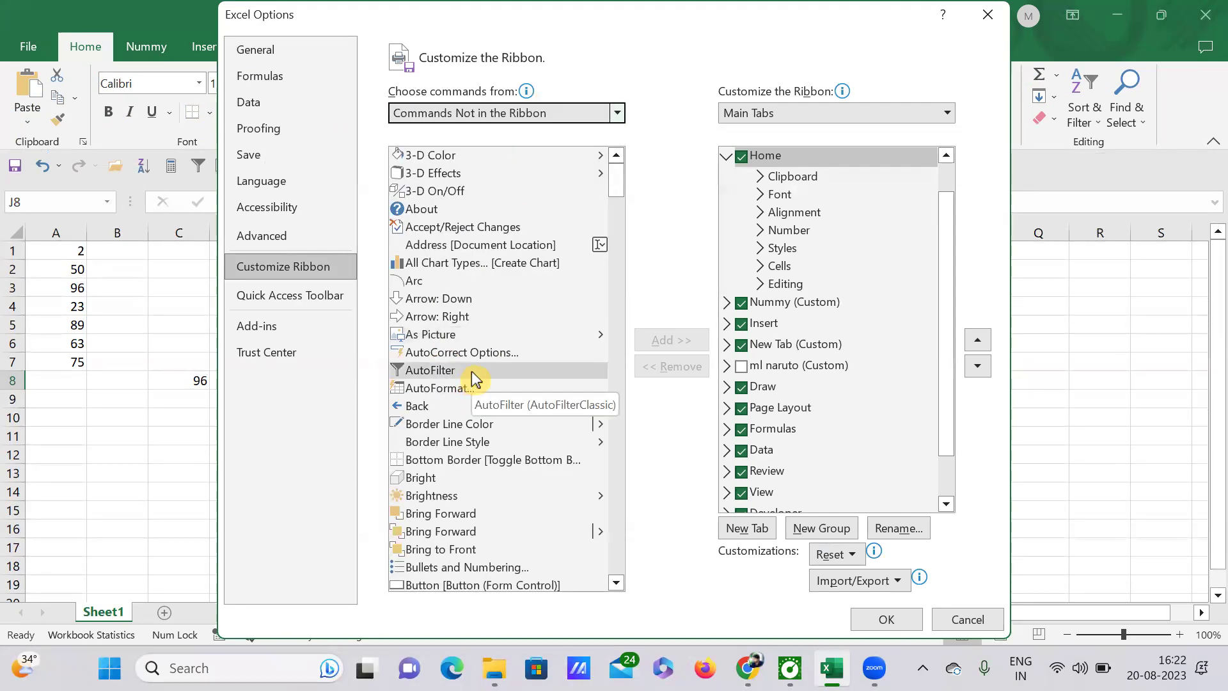
scroll(470, 371, down, 6)
scroll(473, 374, down, 4)
scroll(461, 383, up, 6)
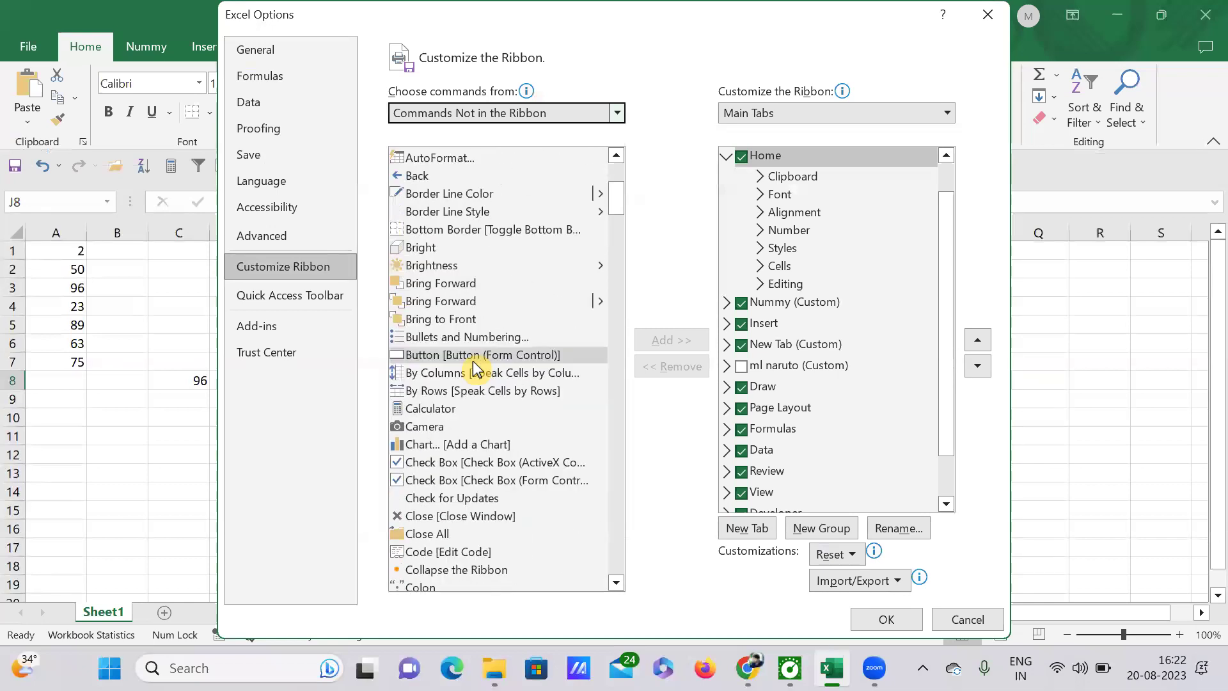
click(441, 428)
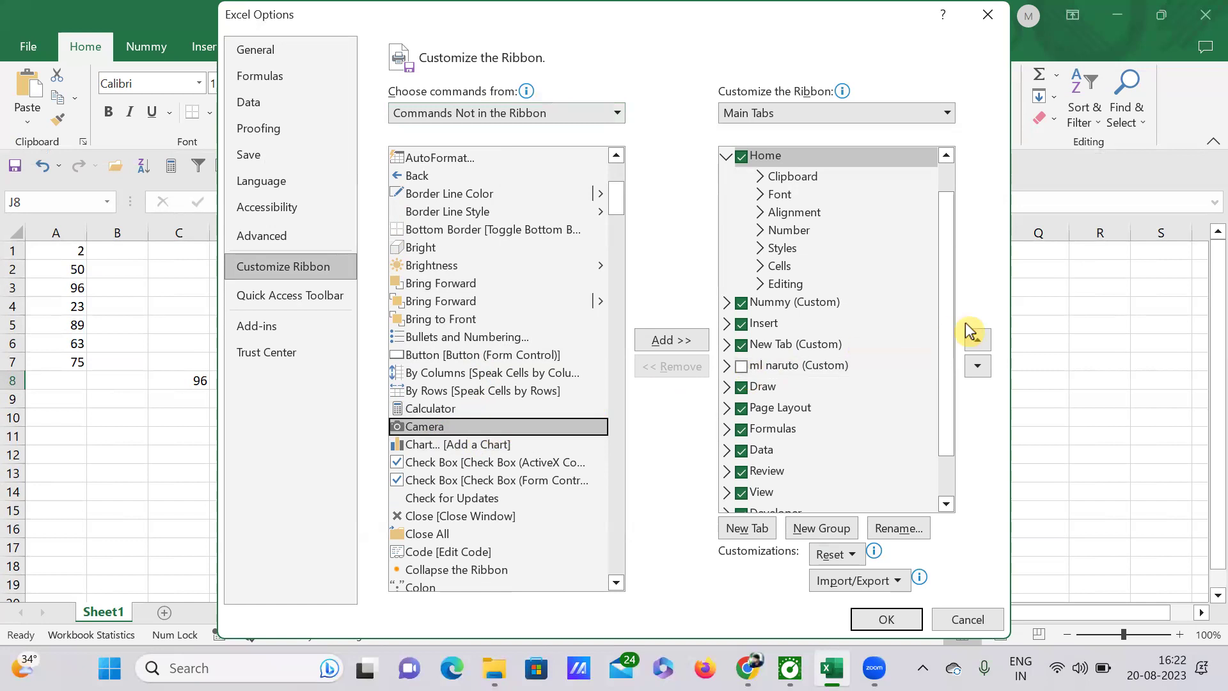
Step: Create a new custom ribbon tab after Home and rename it "cam tab"
scroll(927, 336, down, 3)
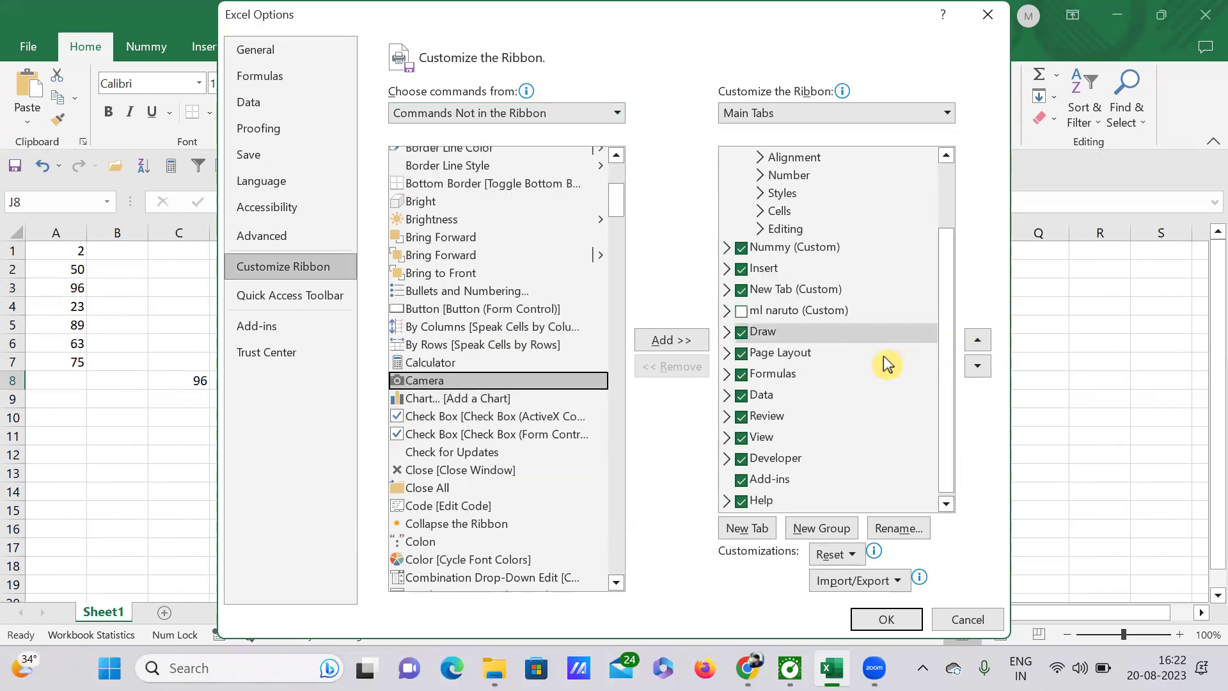
click(749, 529)
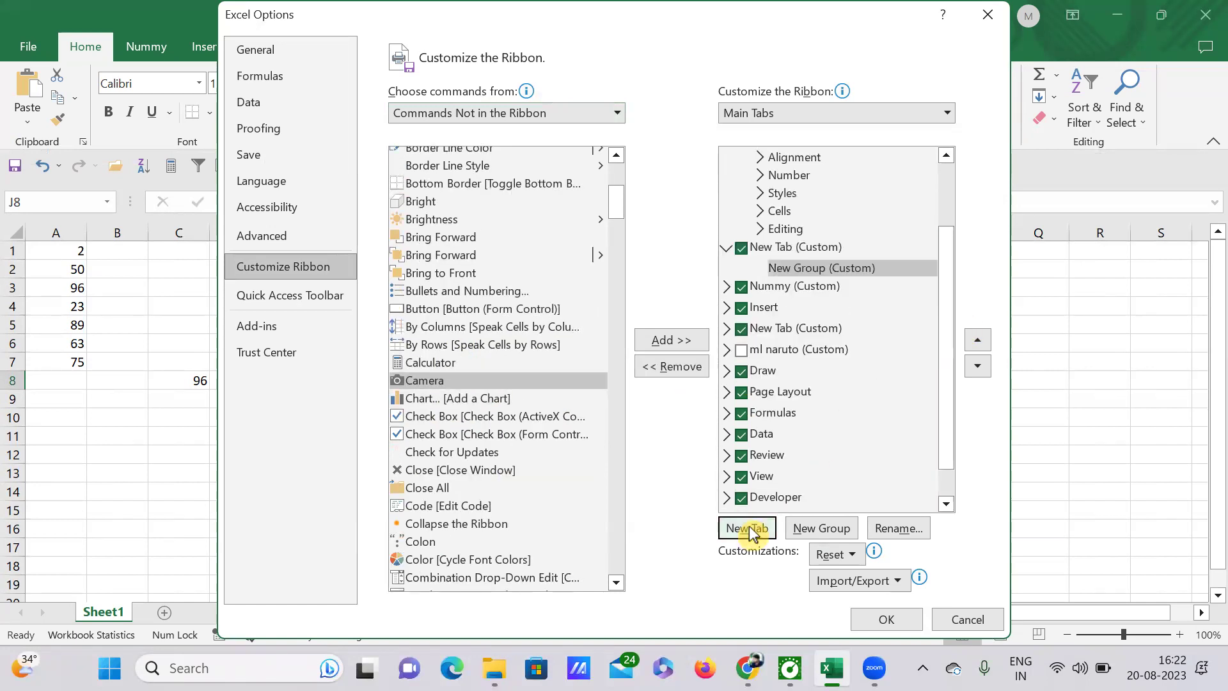
right_click(779, 247)
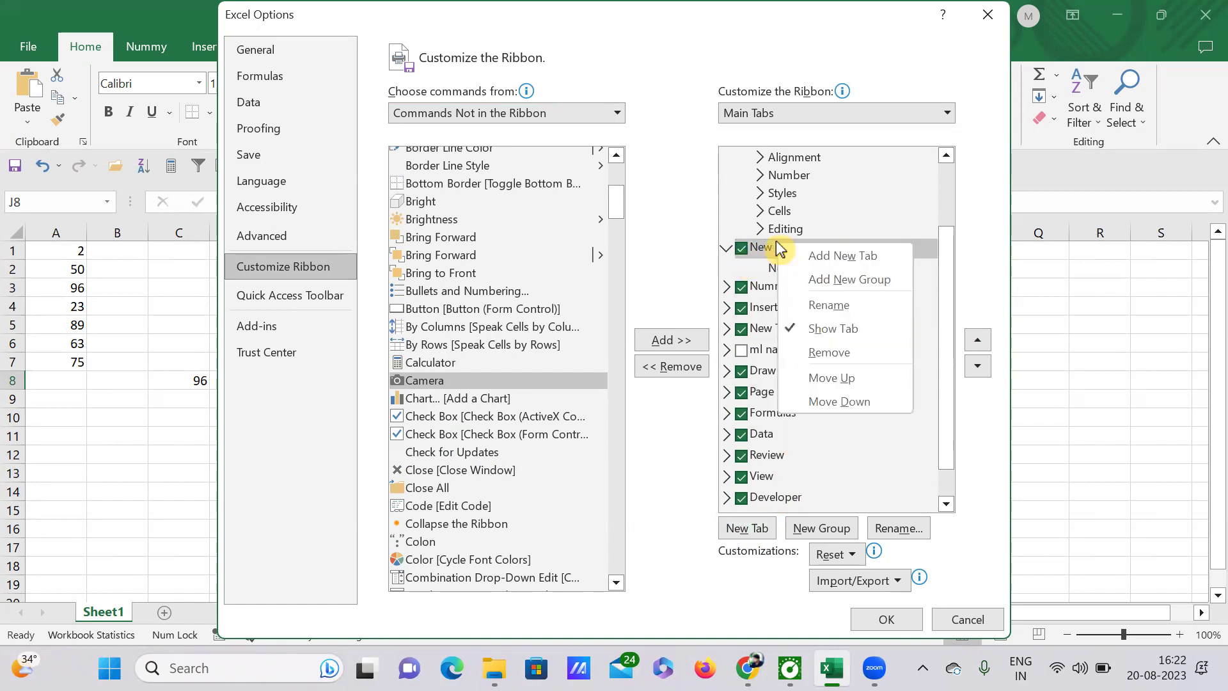
click(828, 305)
text(cam tab)
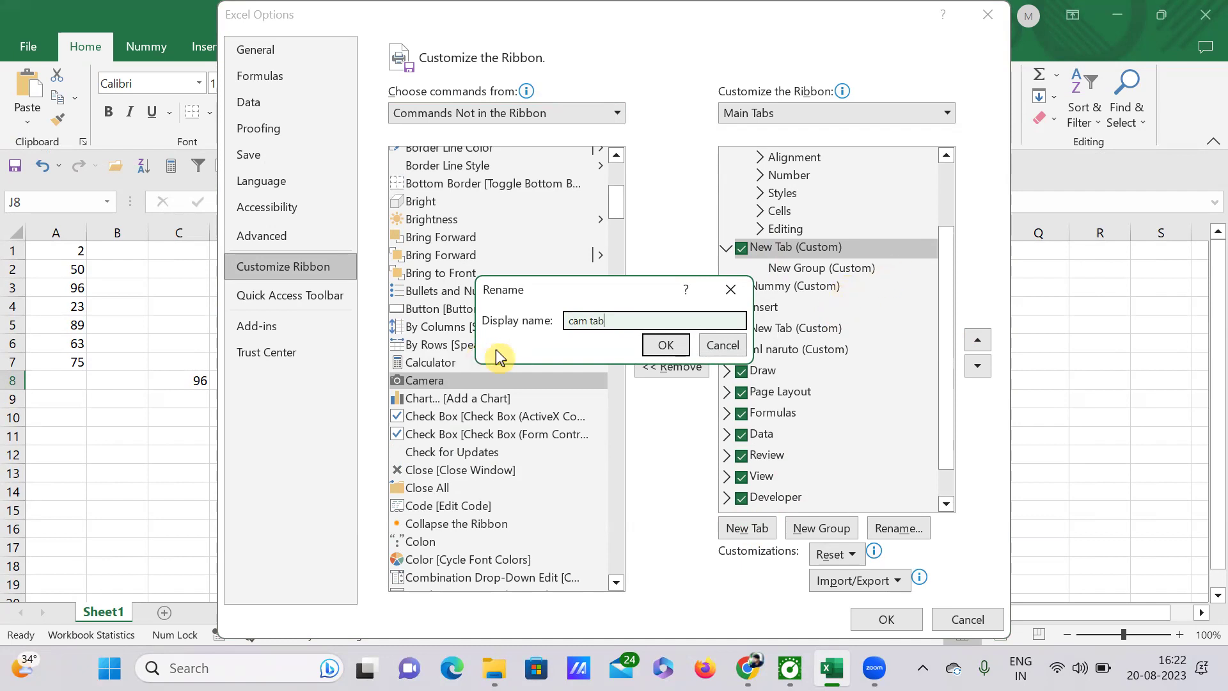
click(661, 346)
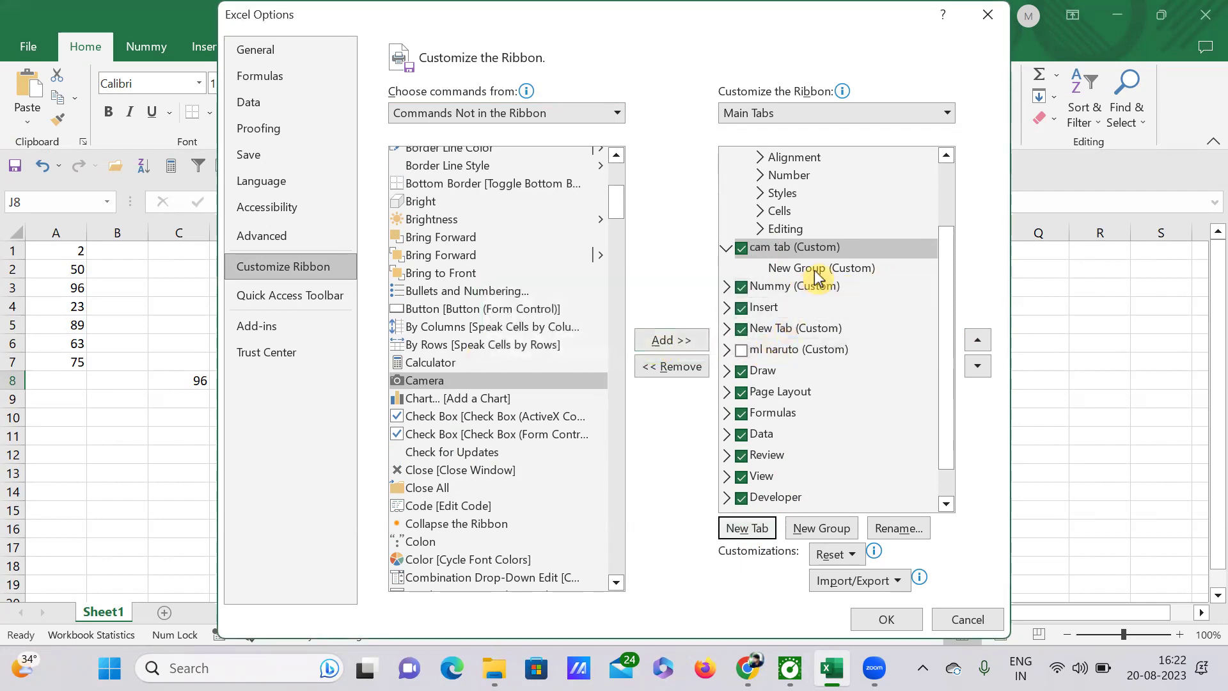
Step: Add the Camera command to the new group of cam tab, apply the customization and view that tab in the workbook
click(781, 270)
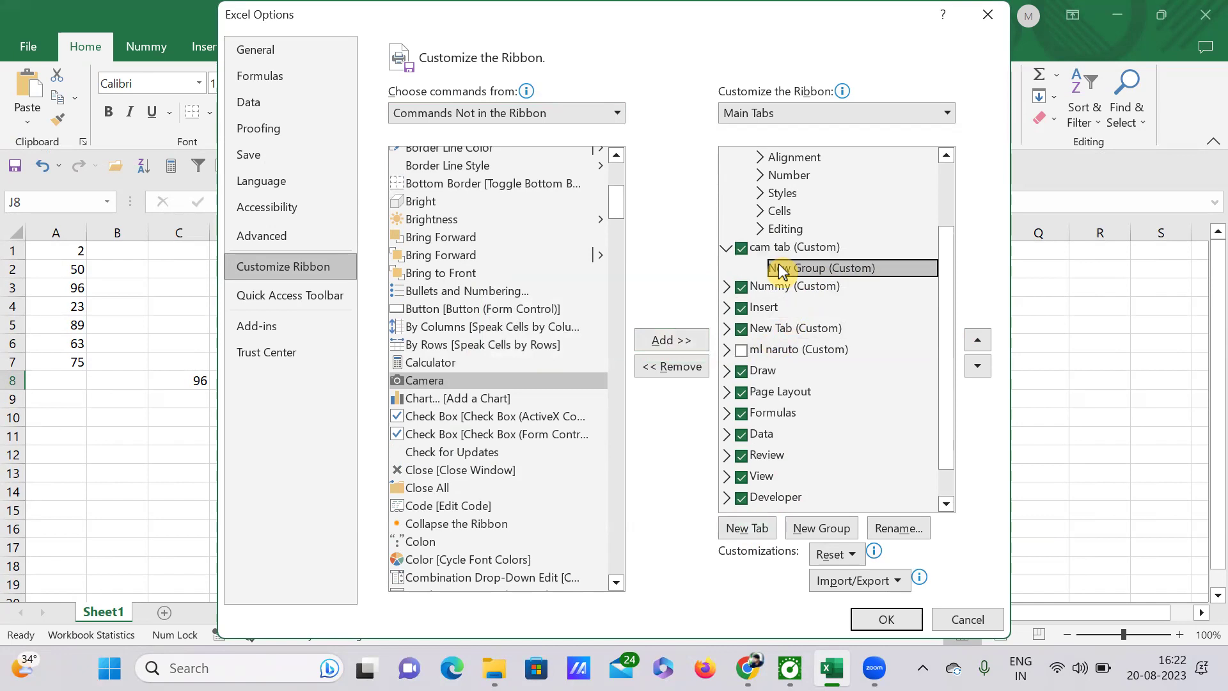
click(669, 342)
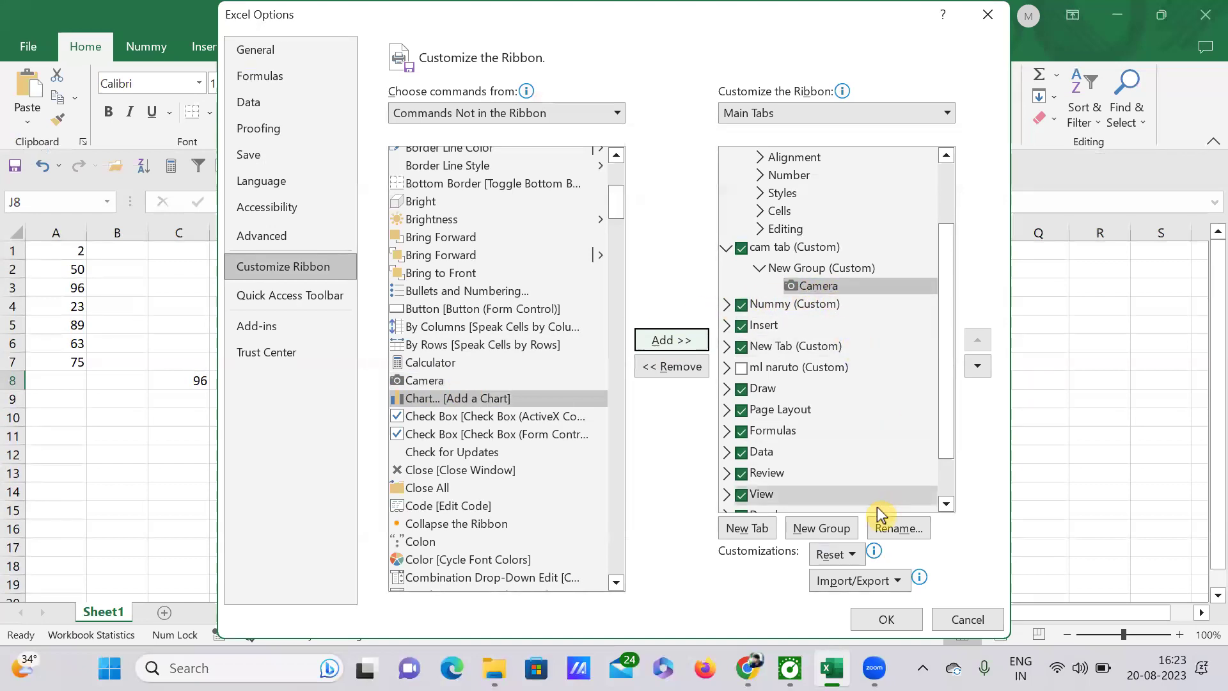
click(887, 621)
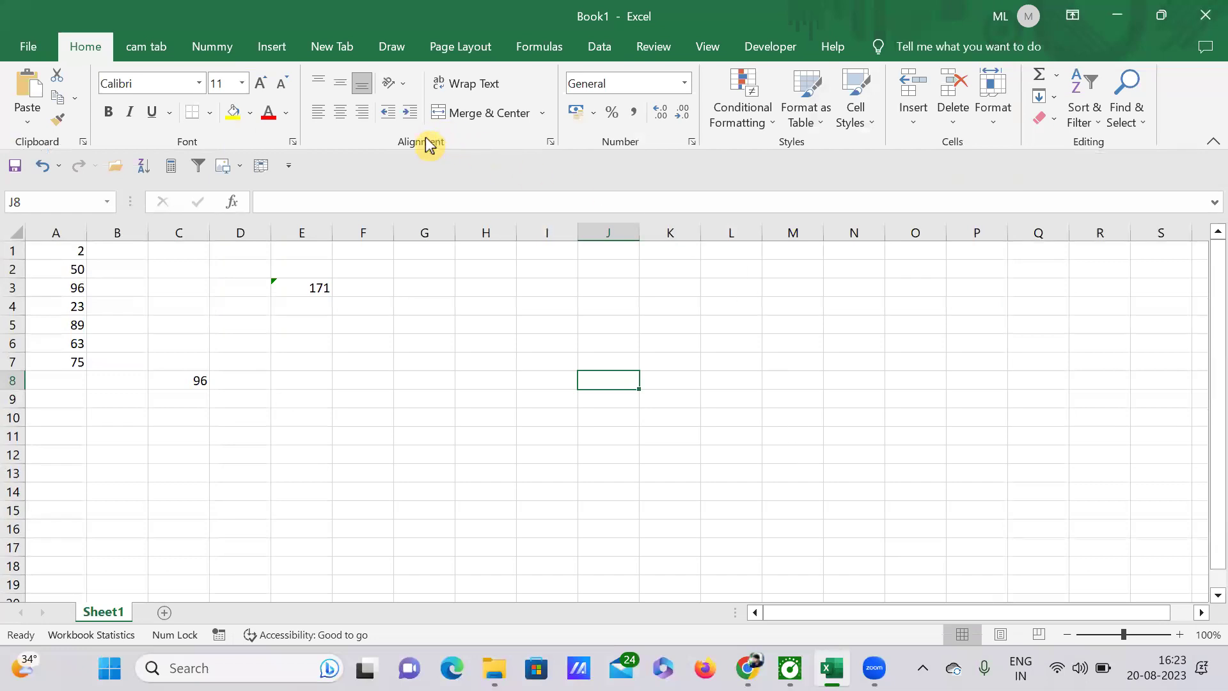
click(146, 50)
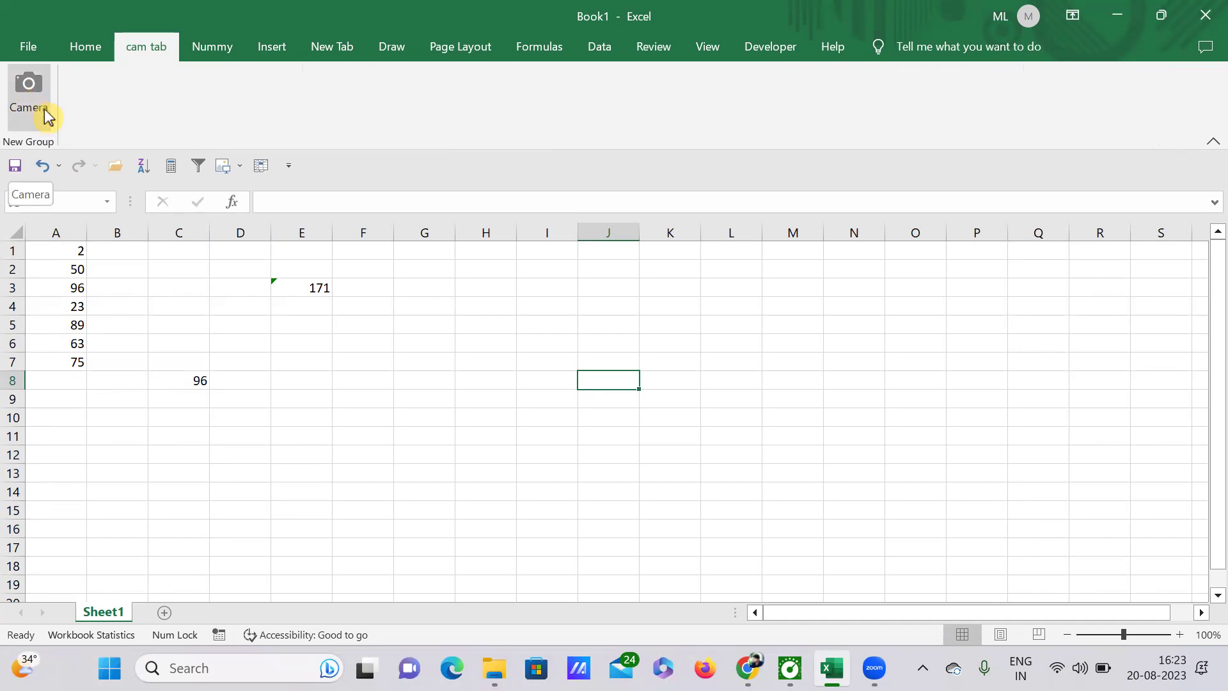
click(600, 337)
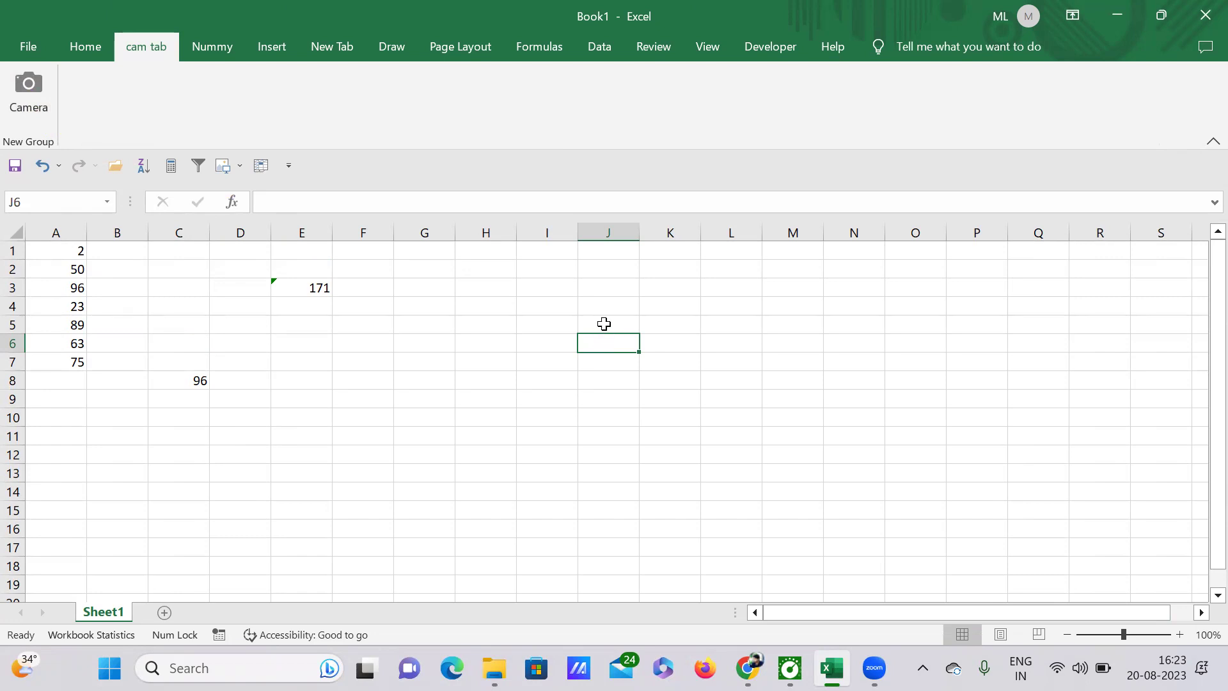